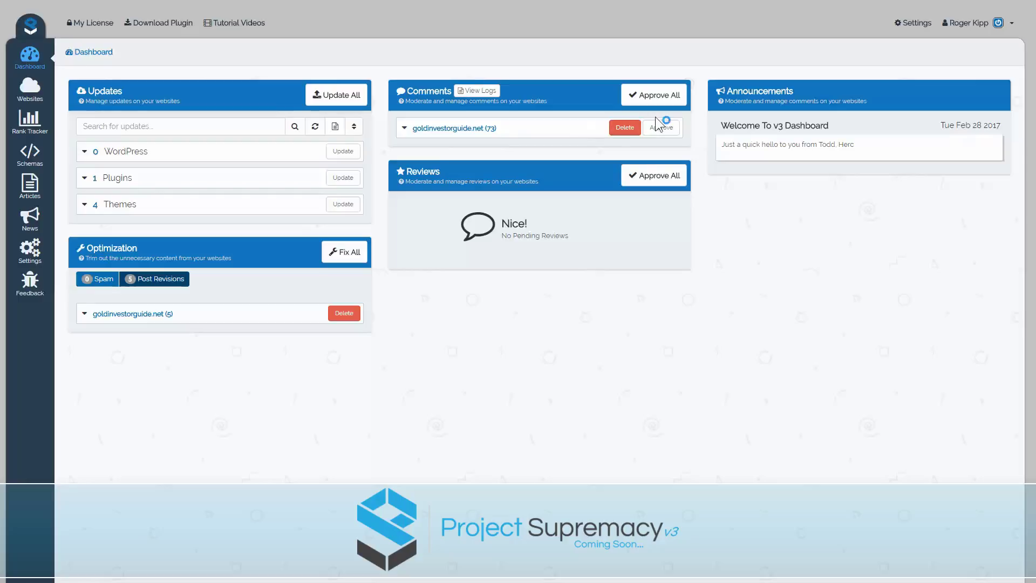
Review the pending comments on goldinvestorguide.net and delete all of them.
left_click(404, 129)
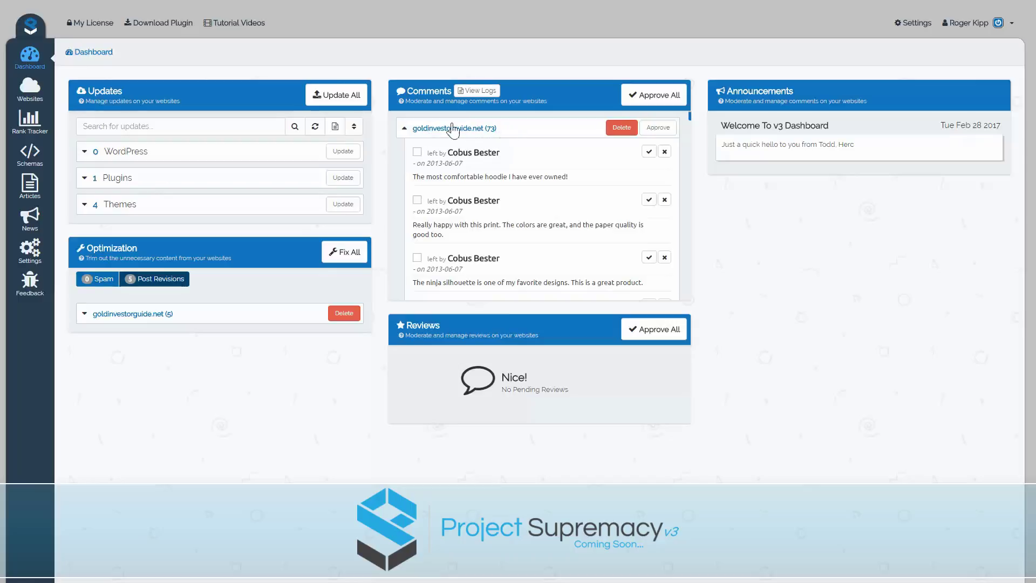
left_click(404, 128)
left_click(630, 130)
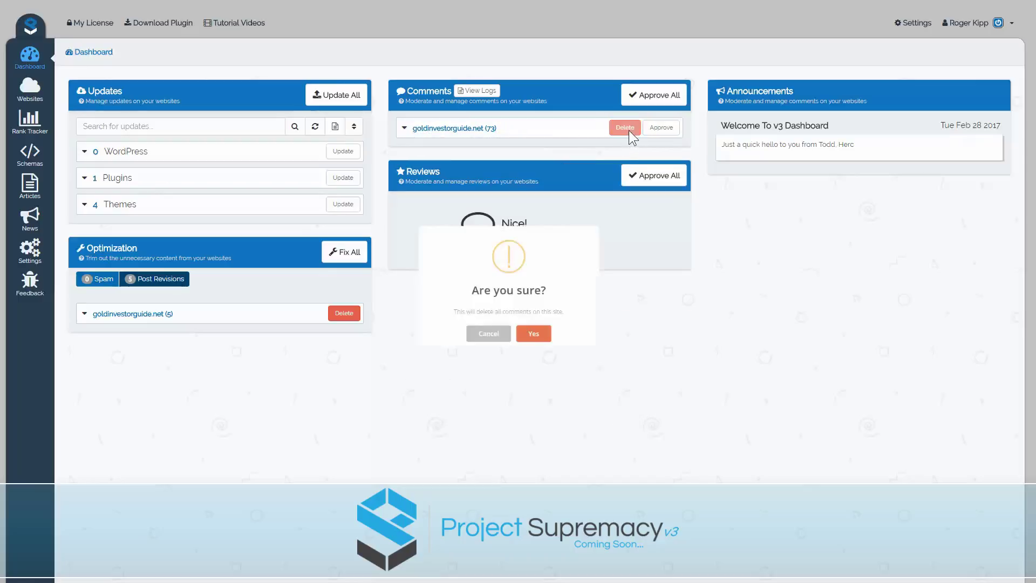
left_click(540, 366)
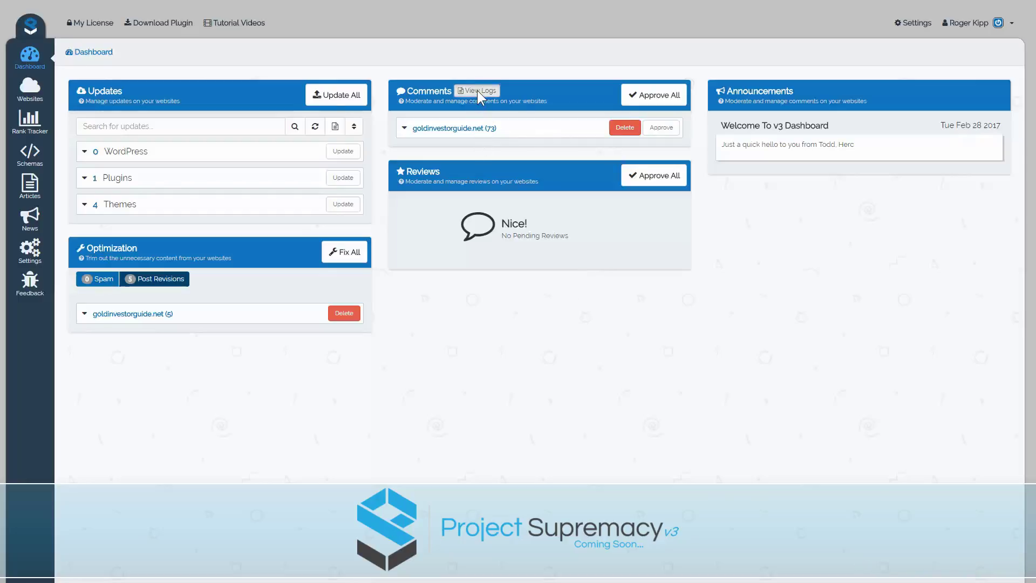
Look through the comments log for the queued deletions and close it.
left_click(477, 90)
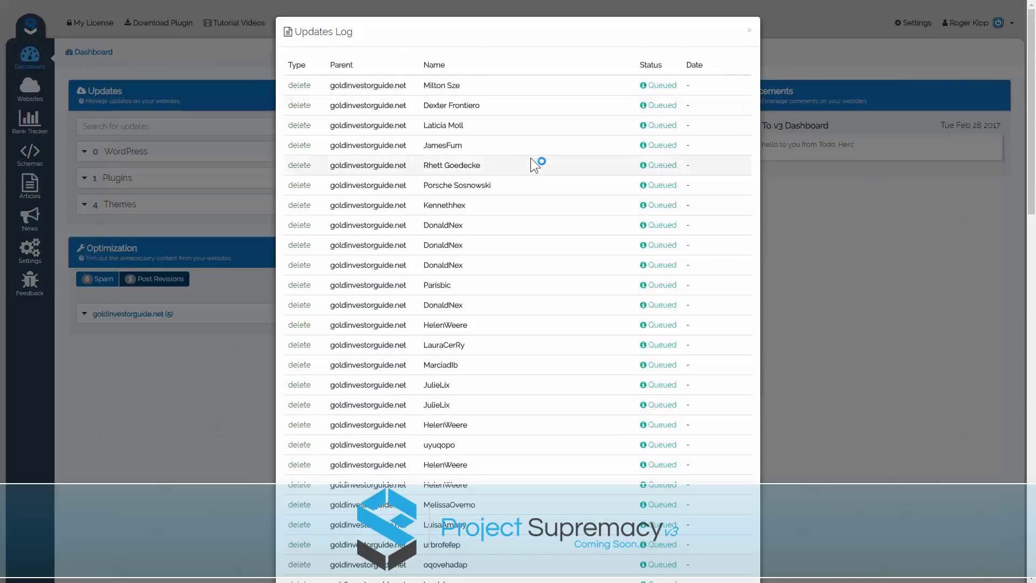
scroll(543, 270, "down", 3)
scroll(542, 271, "down", 15)
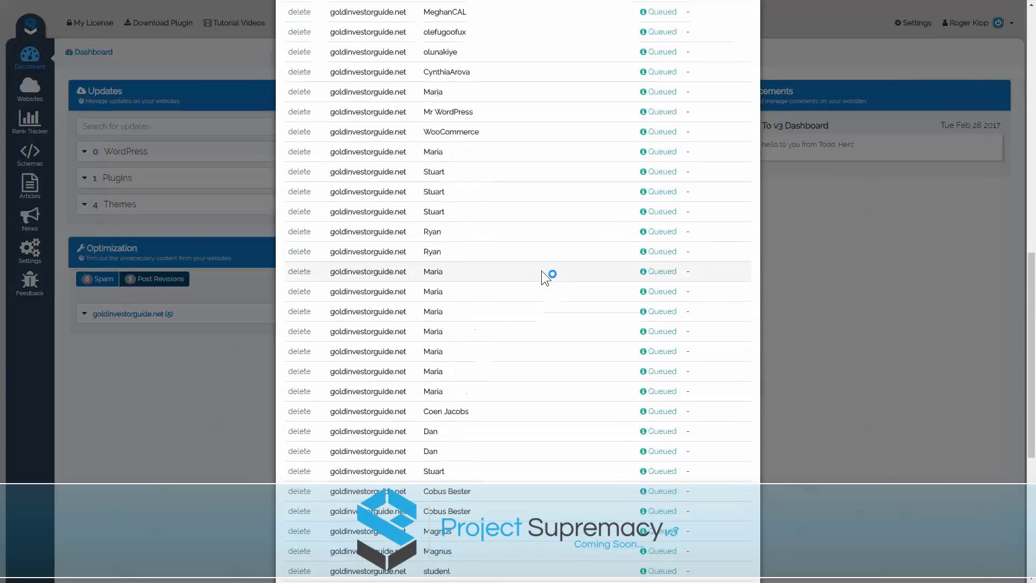
scroll(542, 270, "up", 18)
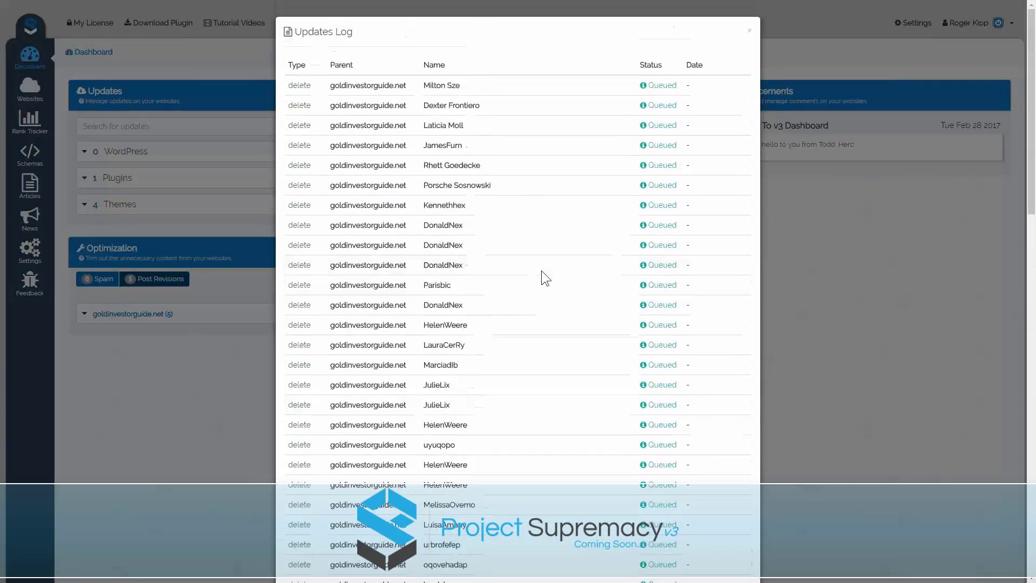
left_click(749, 31)
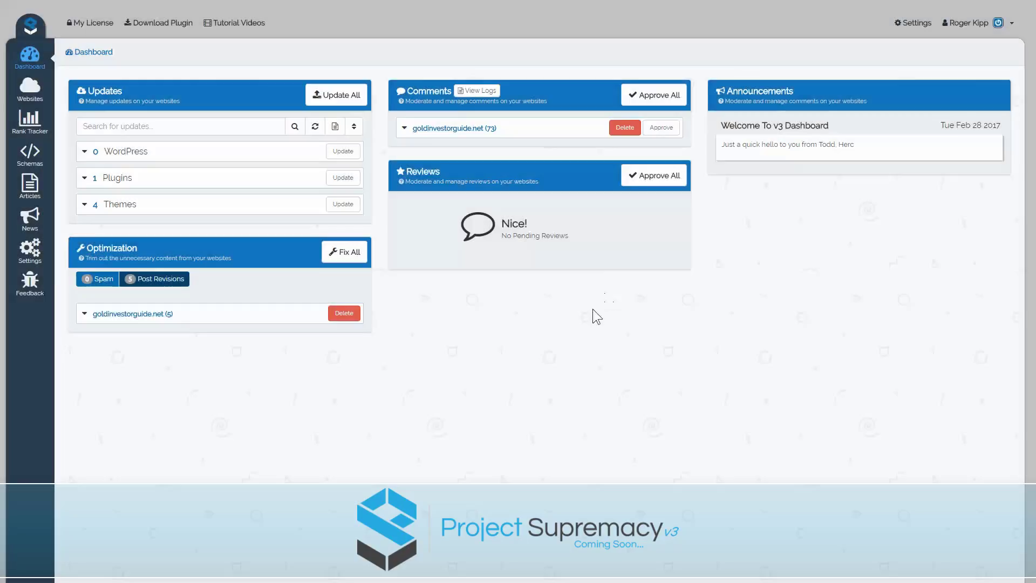
Check the spam list in Optimization, and delete all post revisions for goldinvestorguide.net.
left_click(104, 291)
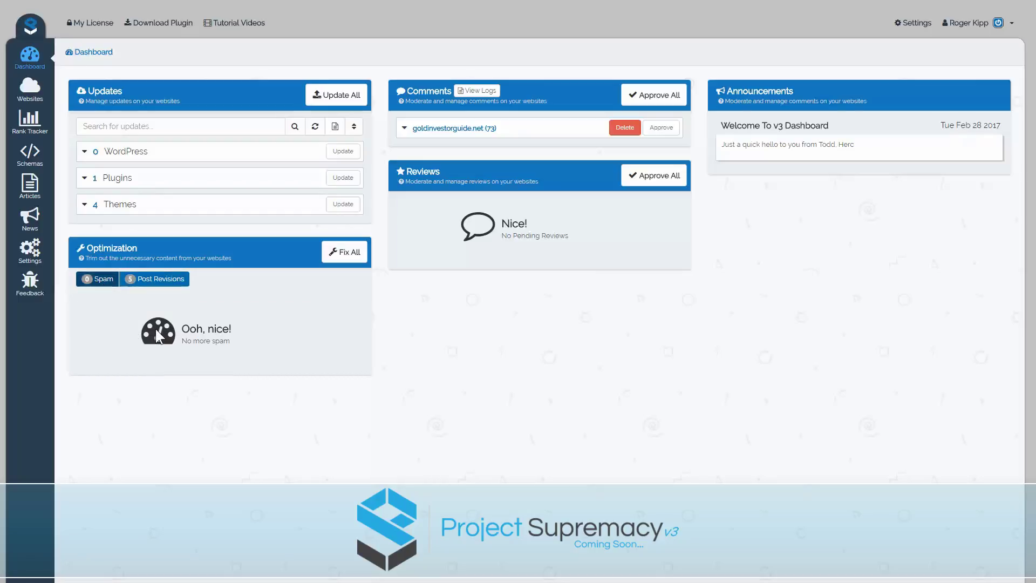
left_click(156, 280)
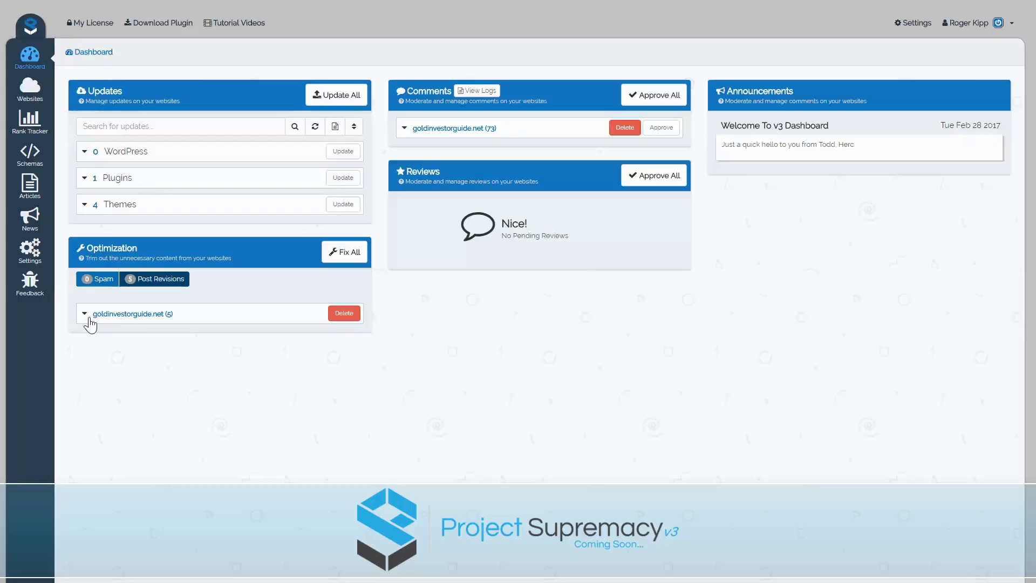
left_click(85, 316)
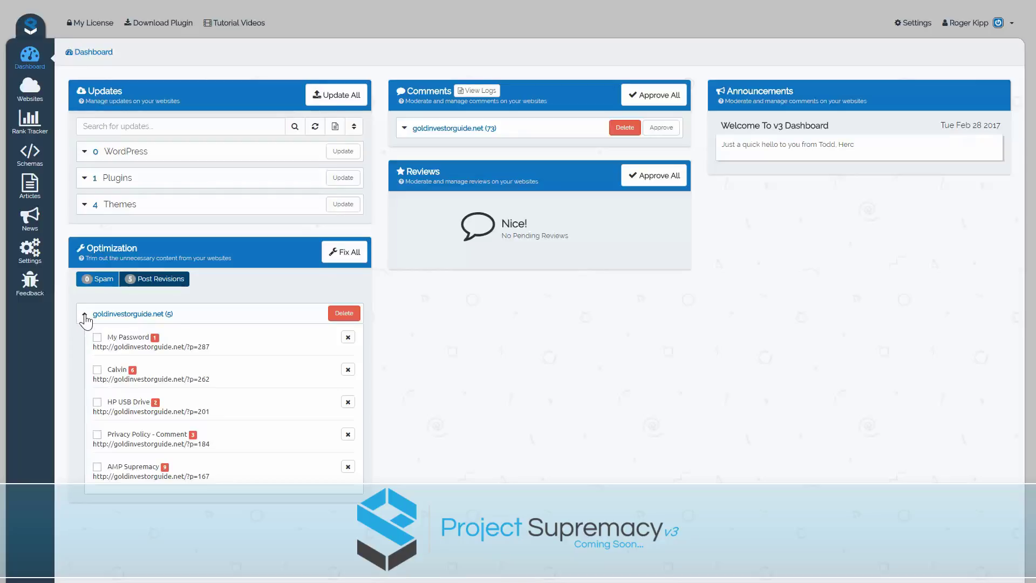
left_click(350, 315)
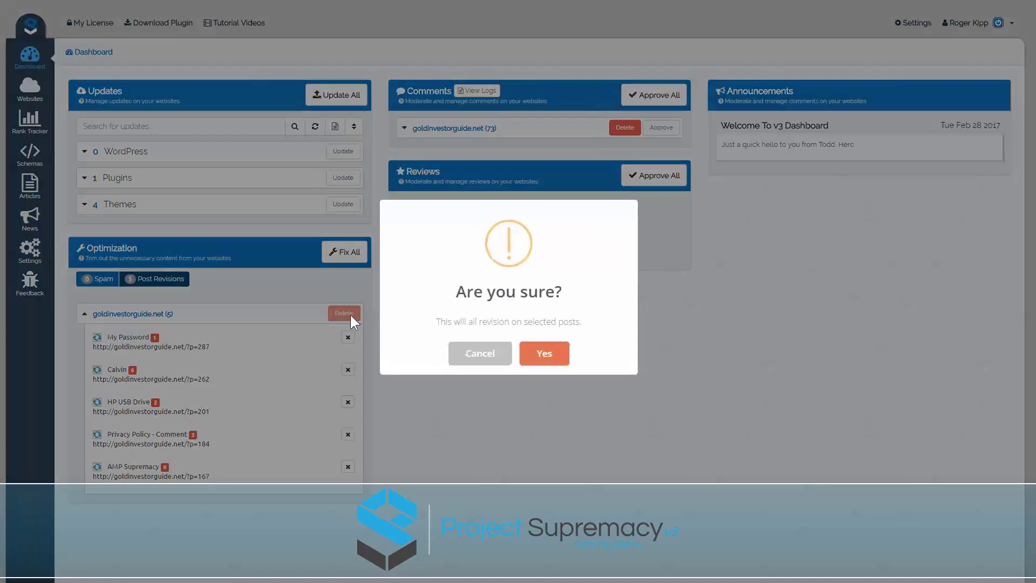
left_click(546, 353)
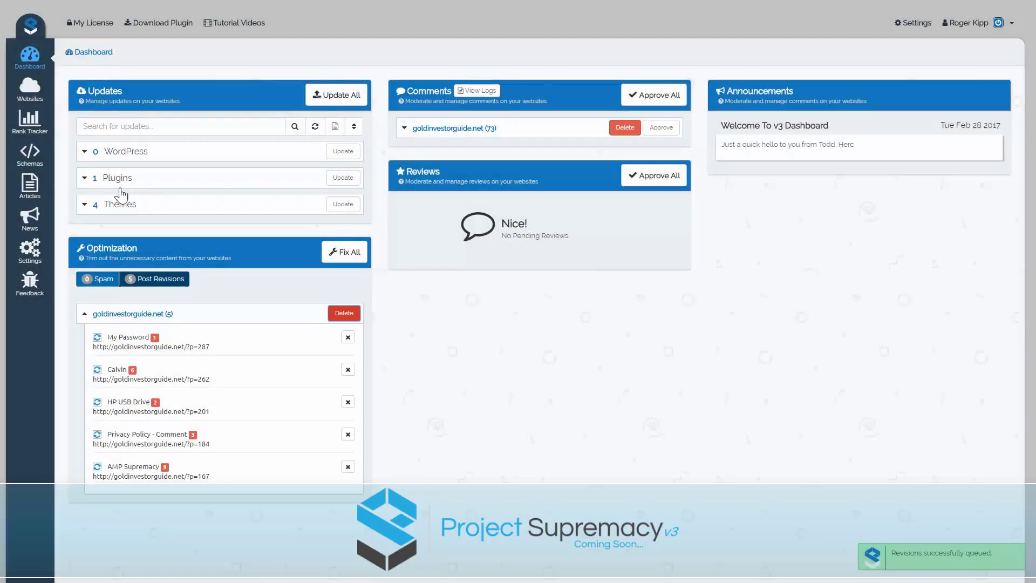
Queue the Yoast SEO plugin for updating and expand the list of pending theme updates.
left_click(95, 180)
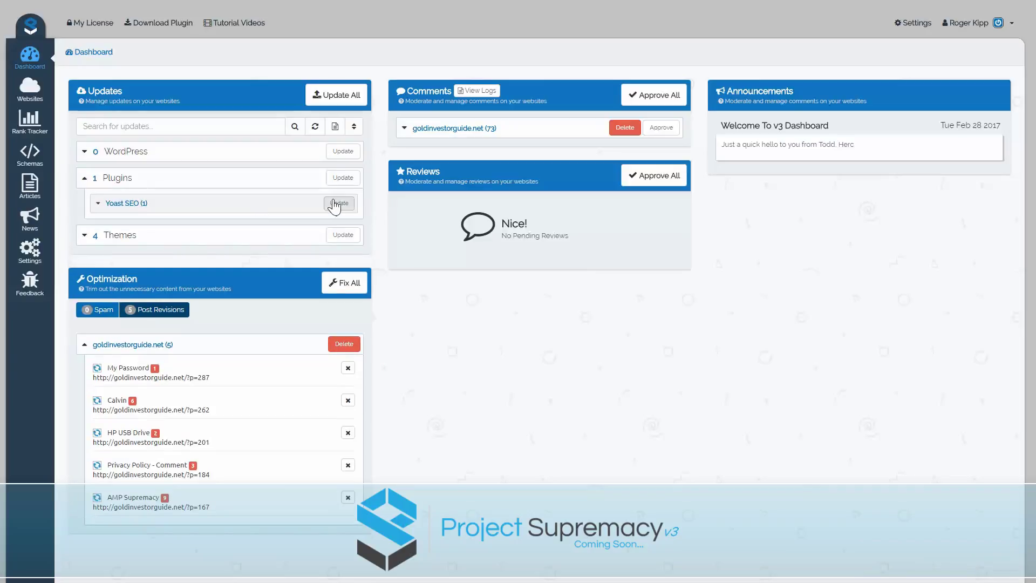
left_click(339, 203)
left_click(84, 235)
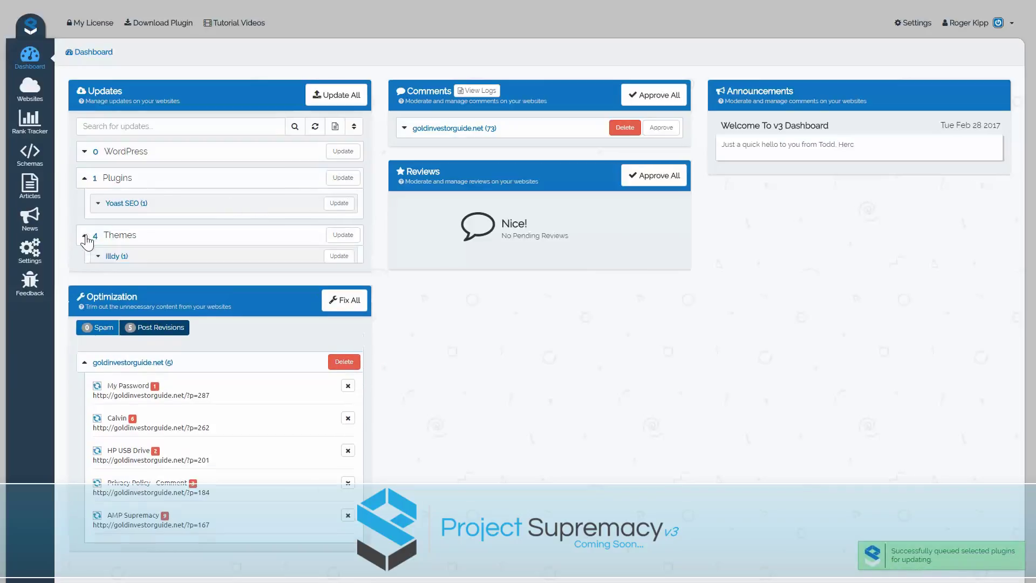
Open the tags of thdom.net among the managed websites and create an Aquamarine tag named Godaddy.com.
left_click(33, 86)
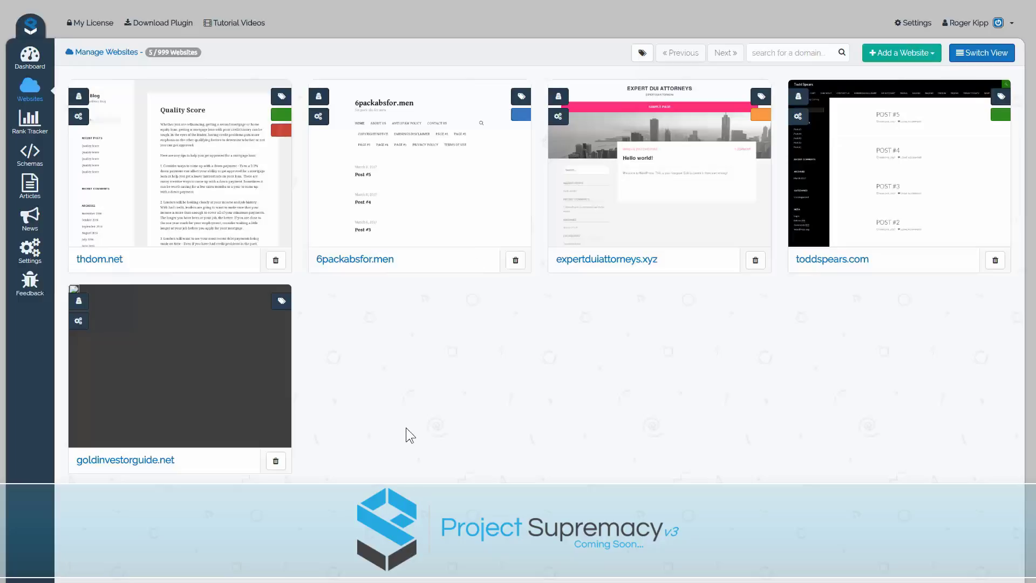
left_click(267, 98)
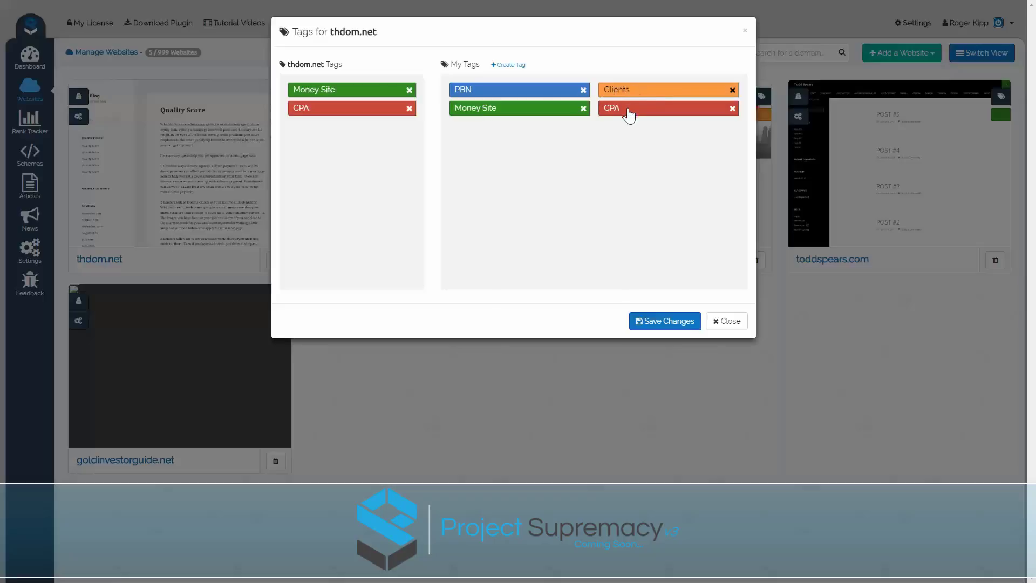
left_click(517, 67)
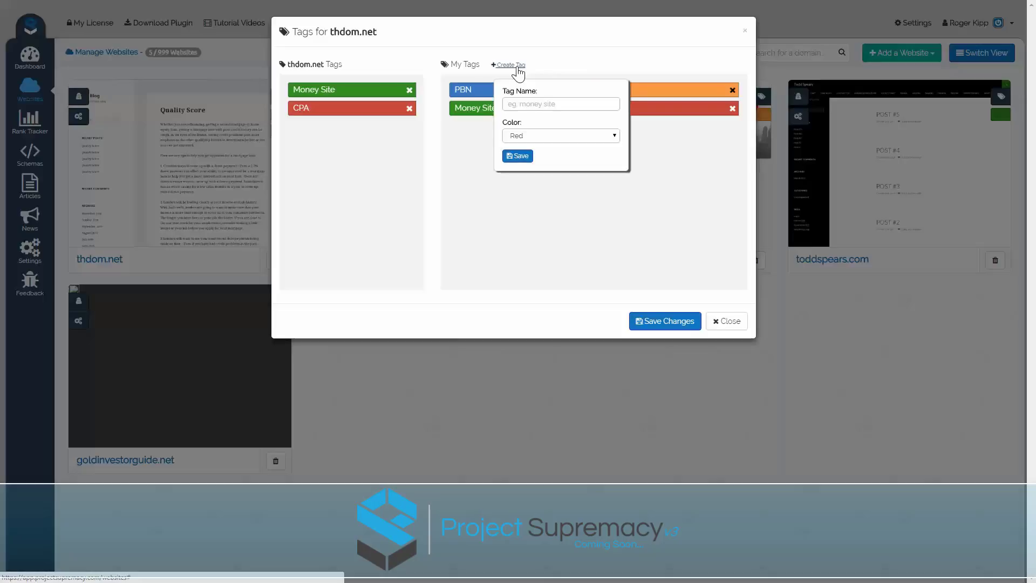
left_click(545, 106)
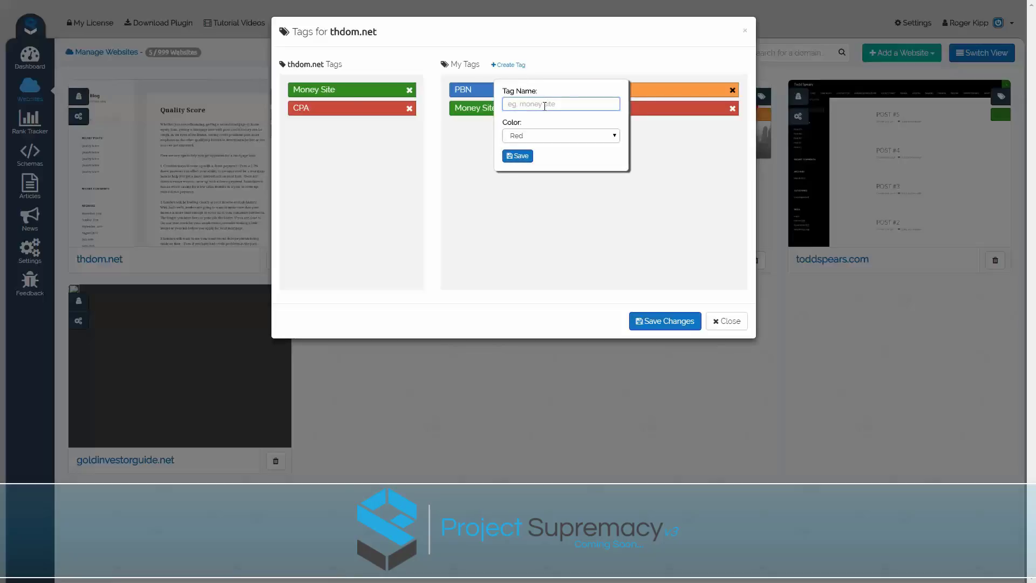
type("Godaddy.com")
left_click(545, 132)
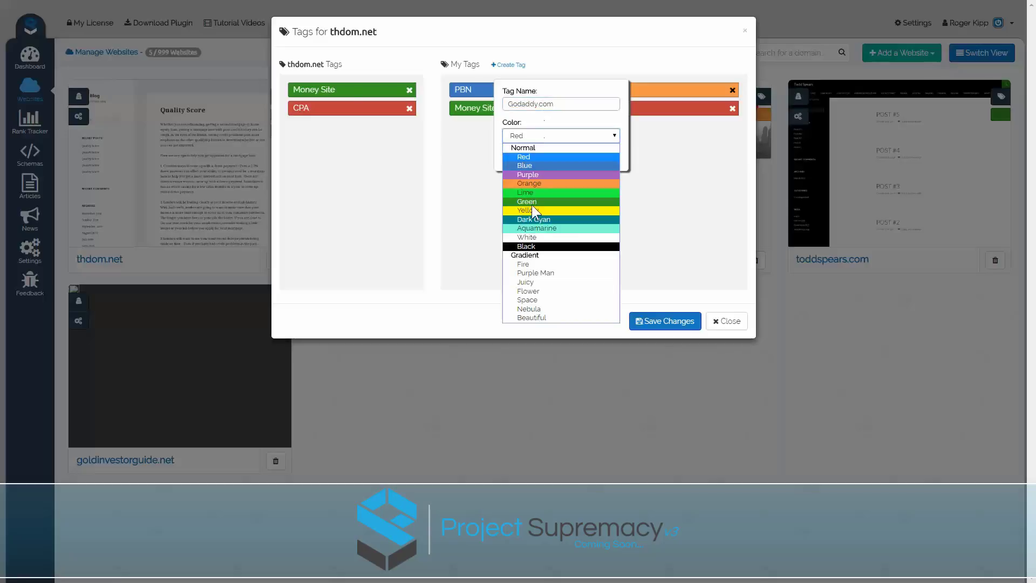
left_click(546, 229)
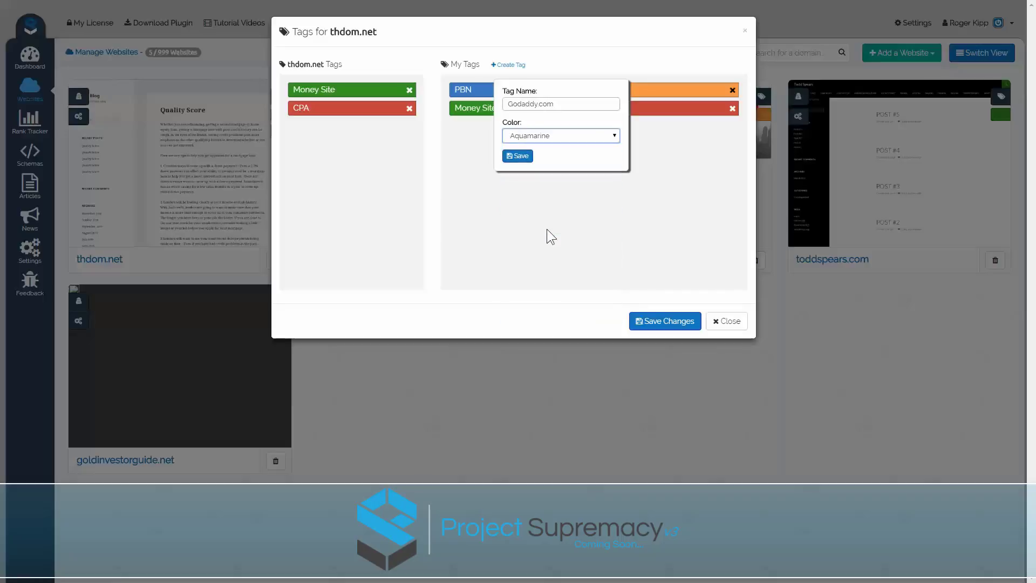
left_click(519, 156)
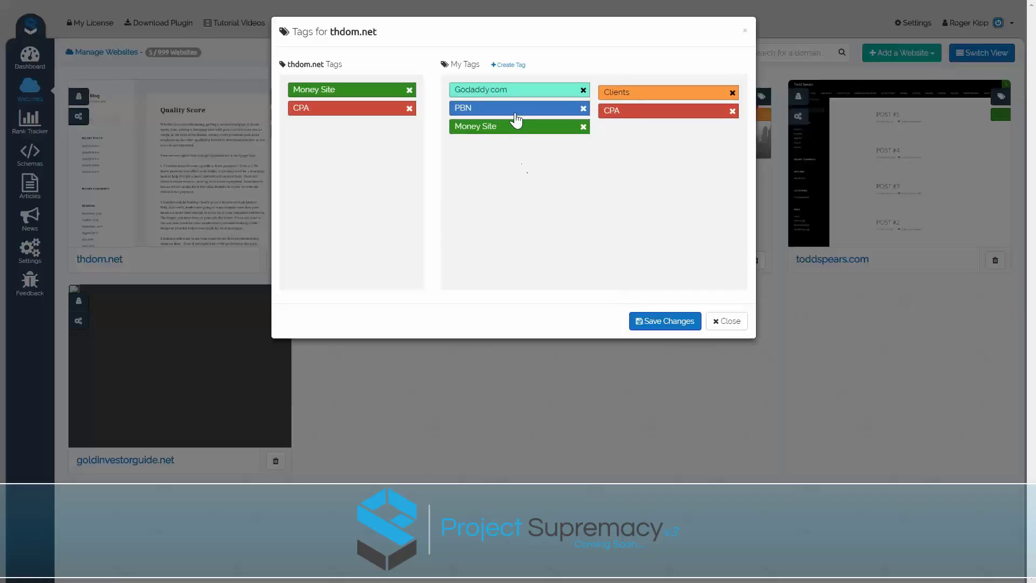
Create another tag named EasyBlogNetworks.com with the colour Aquamarine.
left_click(509, 66)
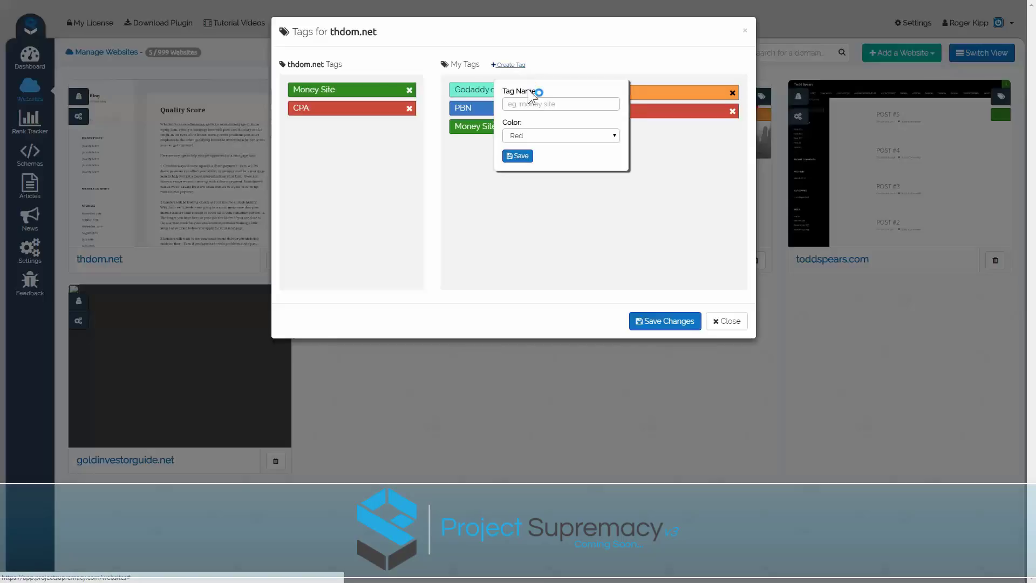
left_click(532, 103)
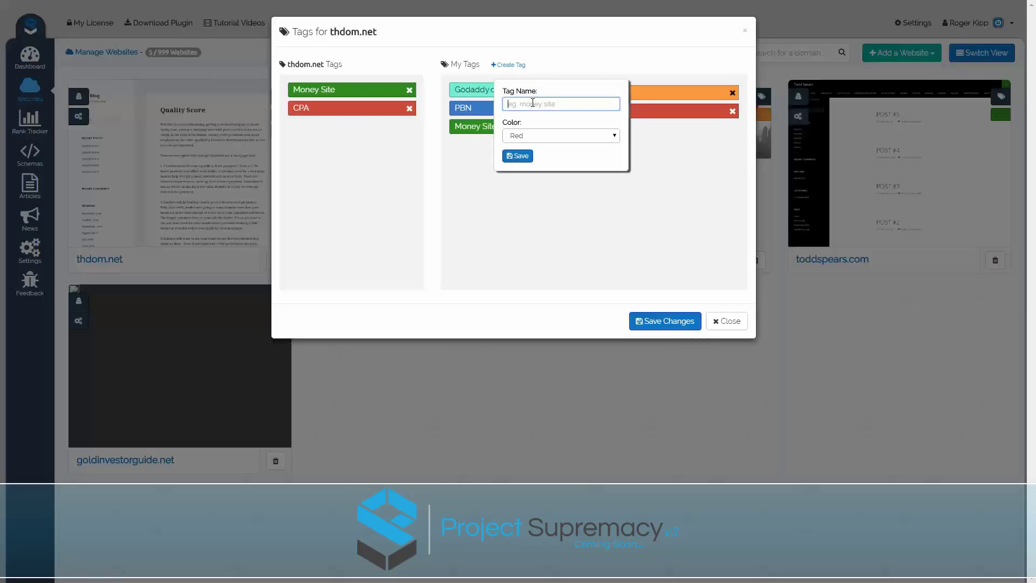
type("EasyBlogNetworks.com")
left_click(561, 137)
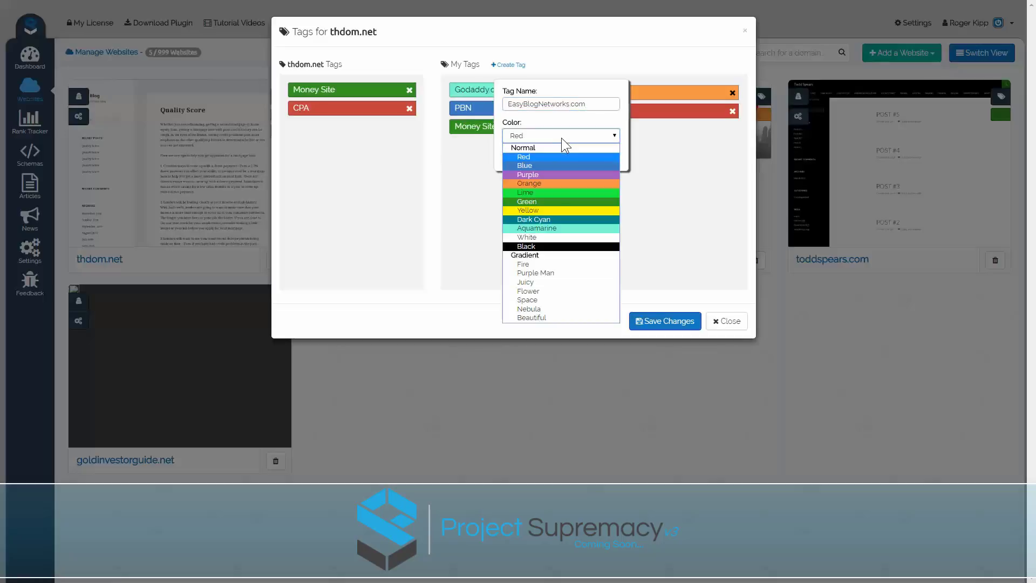
left_click(551, 229)
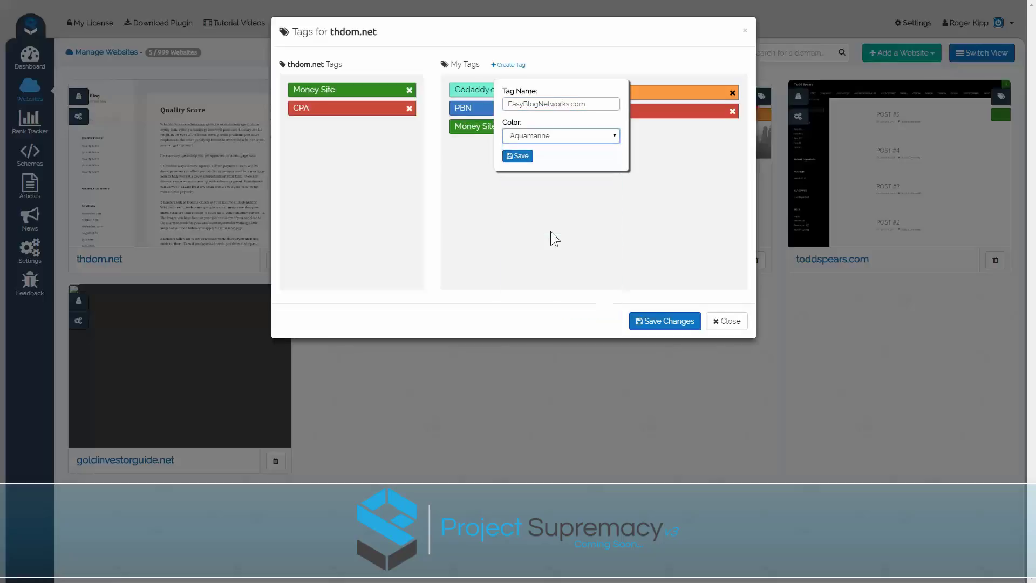
left_click(519, 156)
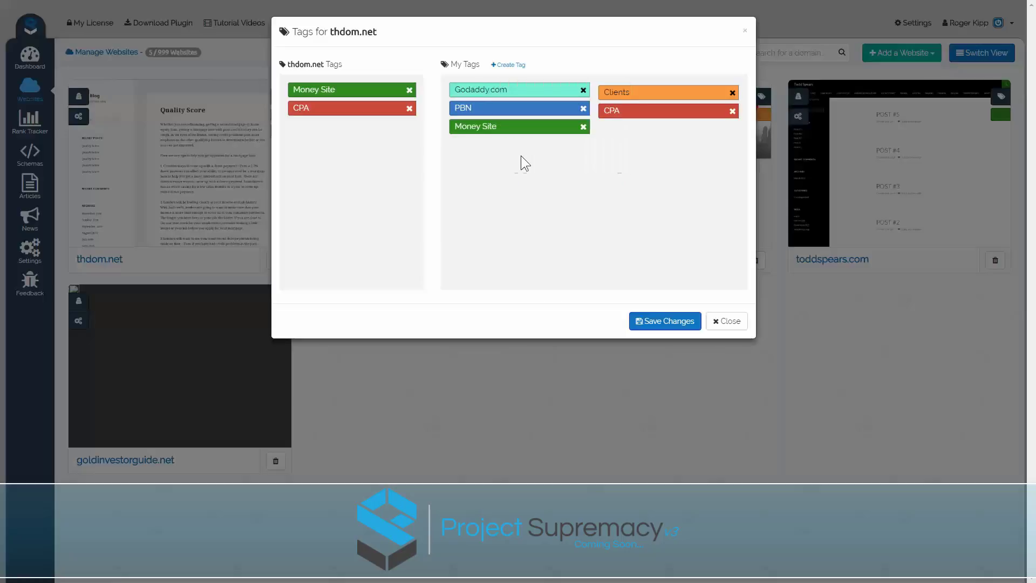
Create a tag named NameCheap.com with the Flower gradient colour.
left_click(507, 64)
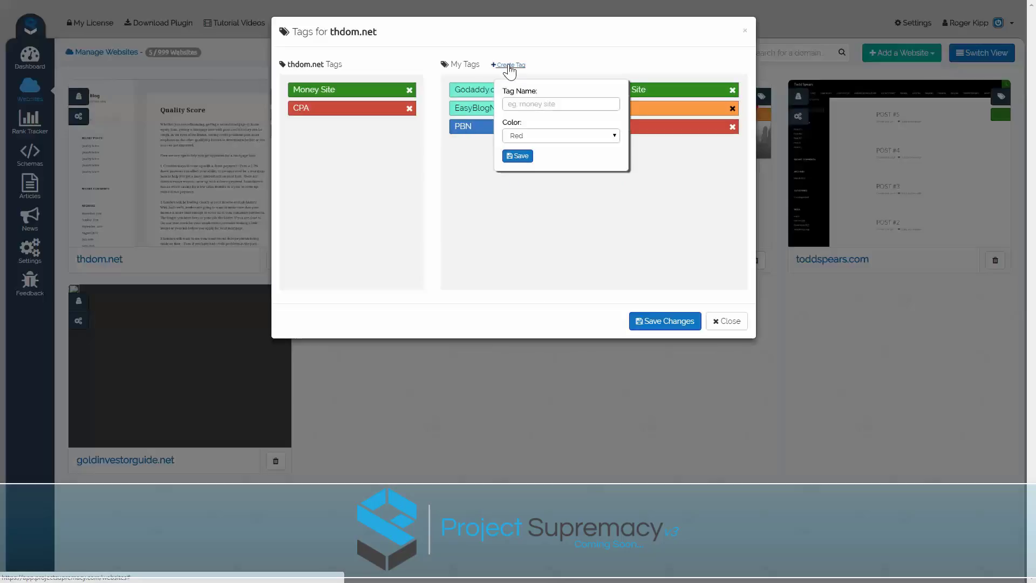
left_click(542, 102)
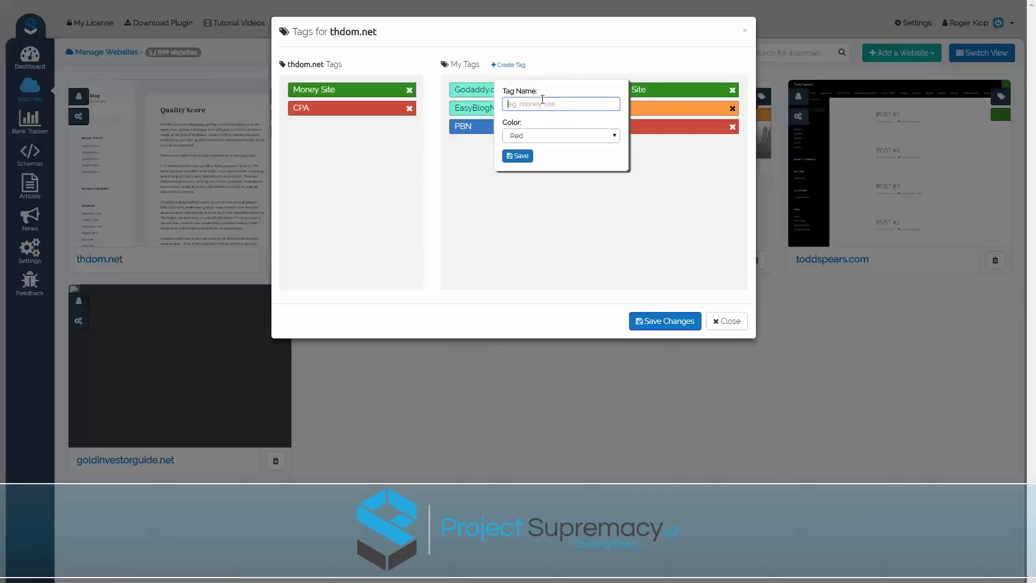
type("Cam")
key("BackSpace")
key("BackSpace")
key("BackSpace")
type("NameCheap.com")
left_click(546, 135)
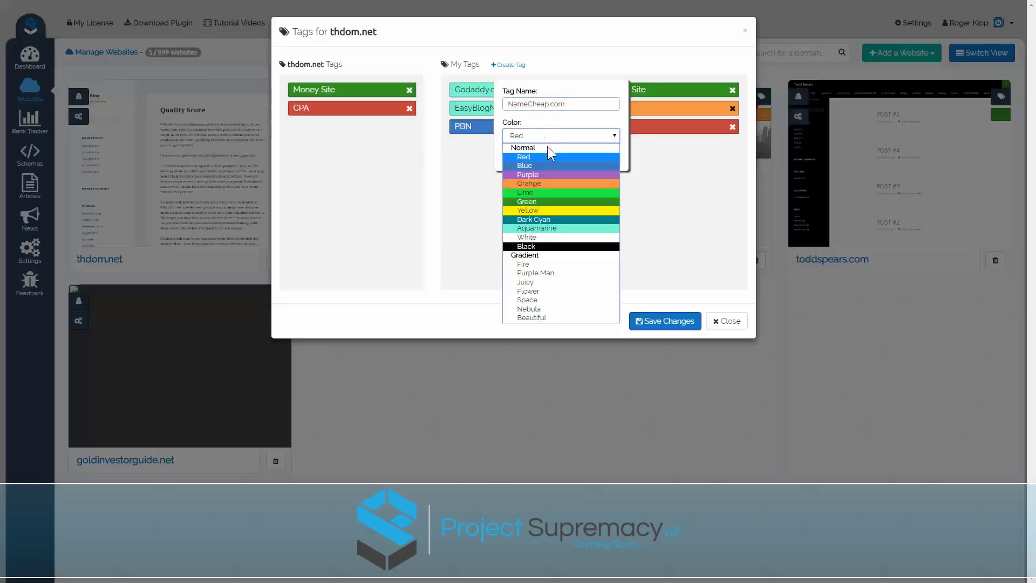
left_click(536, 293)
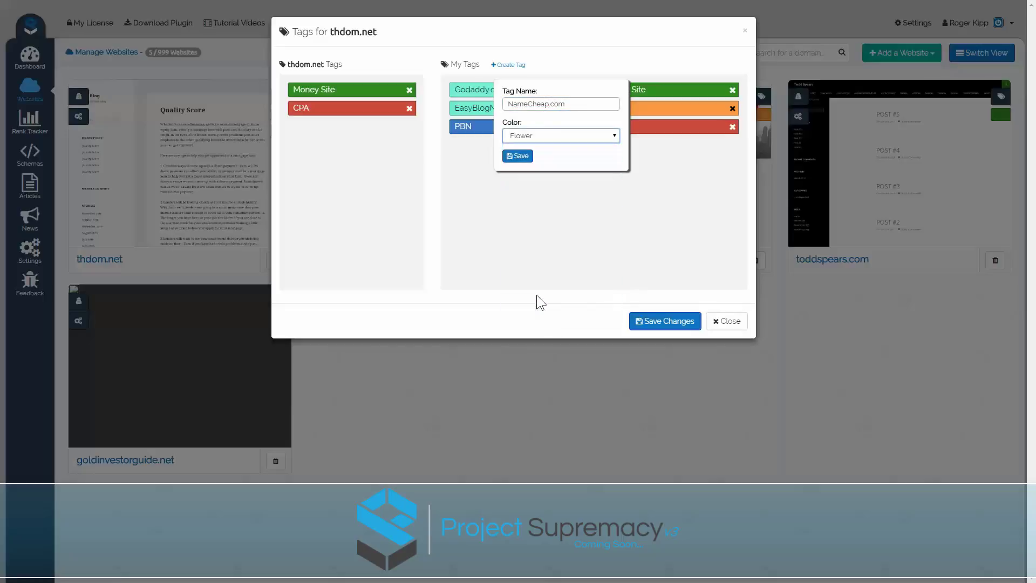
left_click(519, 158)
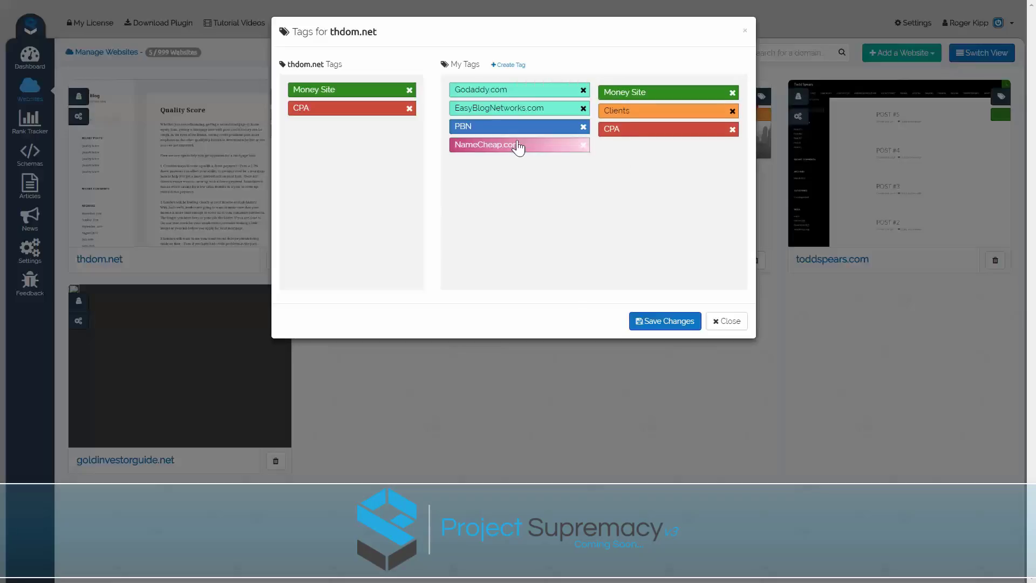
Create a tag named Pheenix.com with the Flower gradient colour.
left_click(512, 67)
left_click(549, 106)
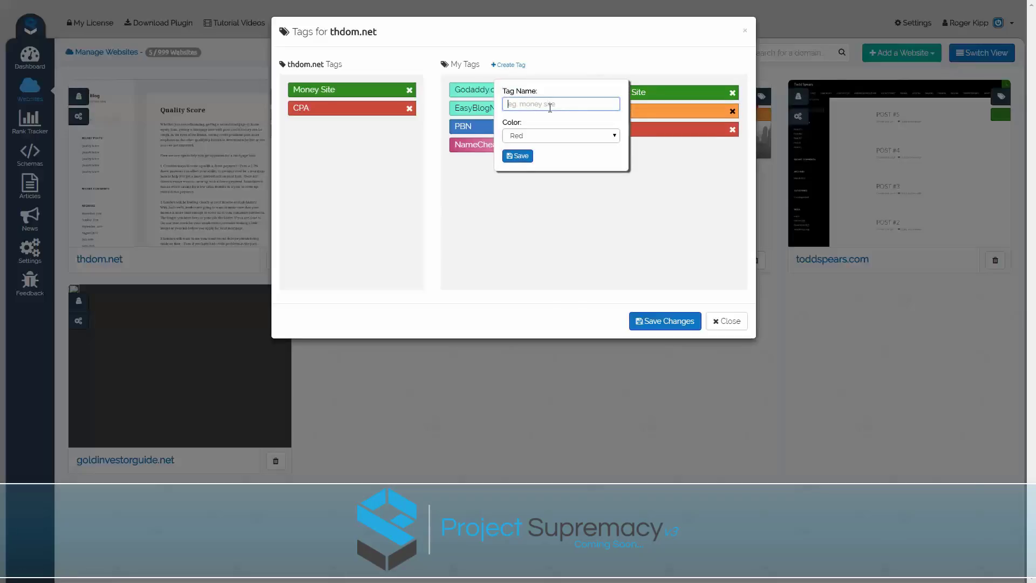
type("Pheenix.com")
left_click(549, 135)
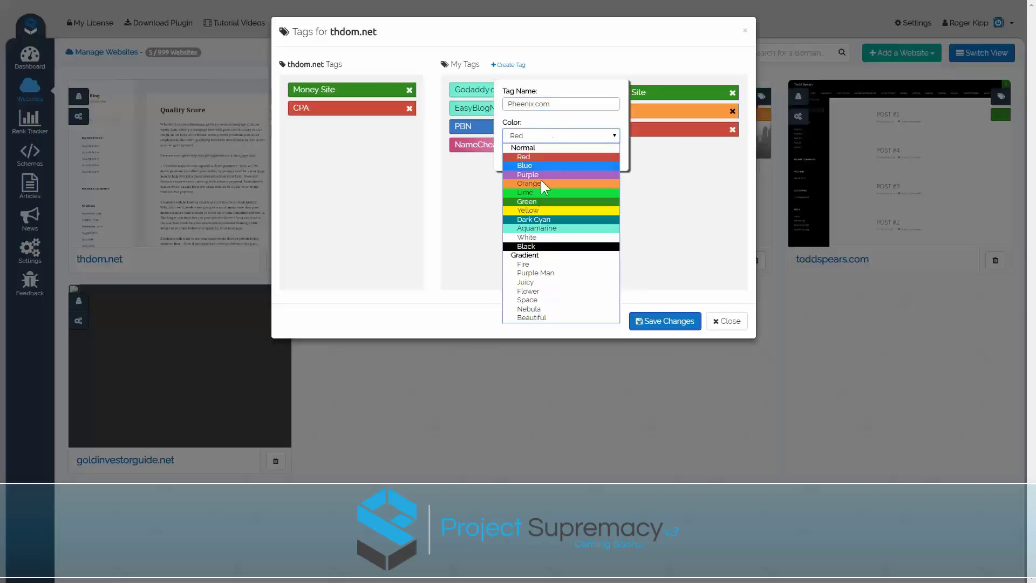
left_click(546, 290)
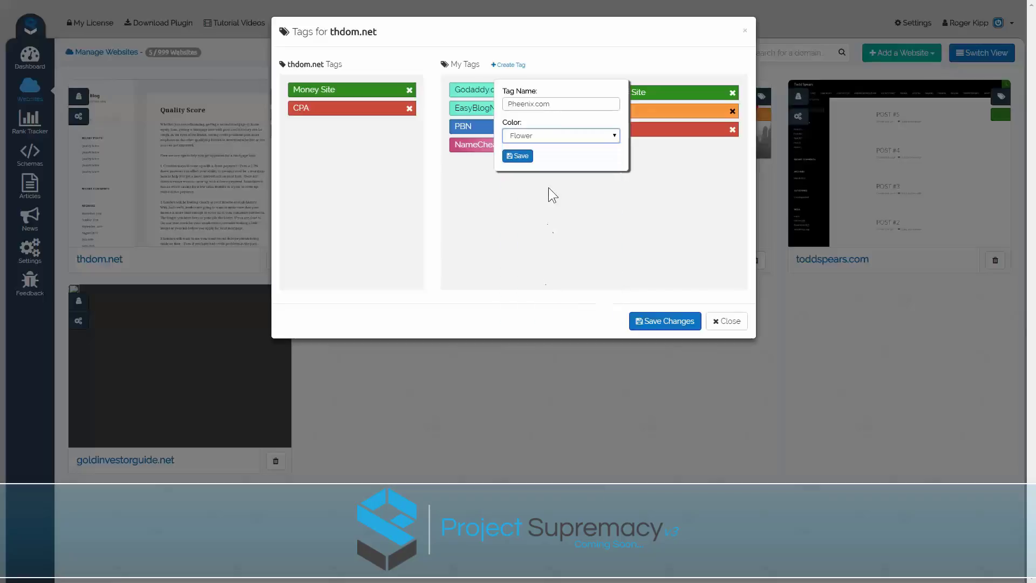
left_click(520, 156)
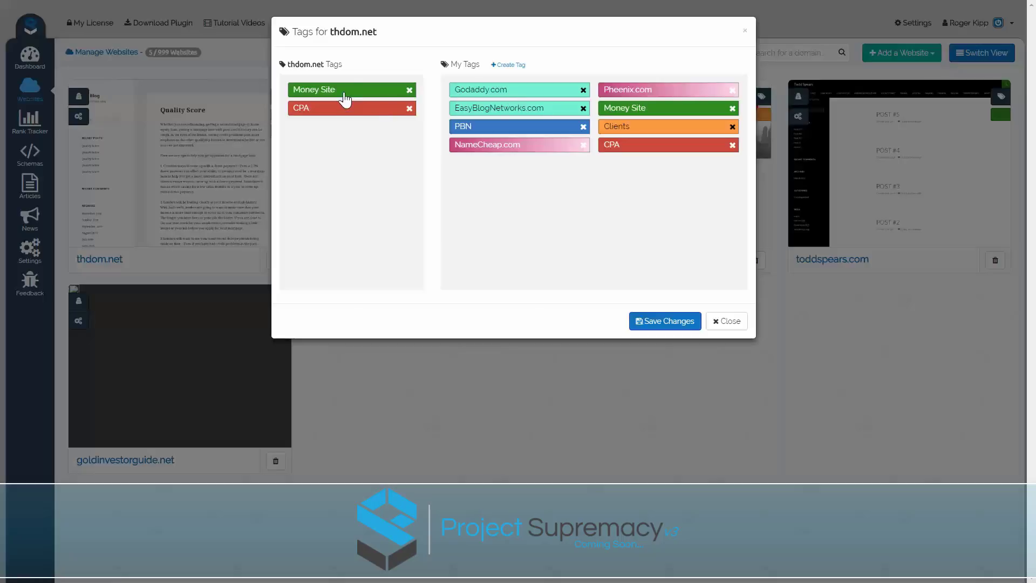
Assign the Godaddy.com and Pheenix.com tags to thdom.net and save the changes.
left_click_drag(351, 29, 411, 34)
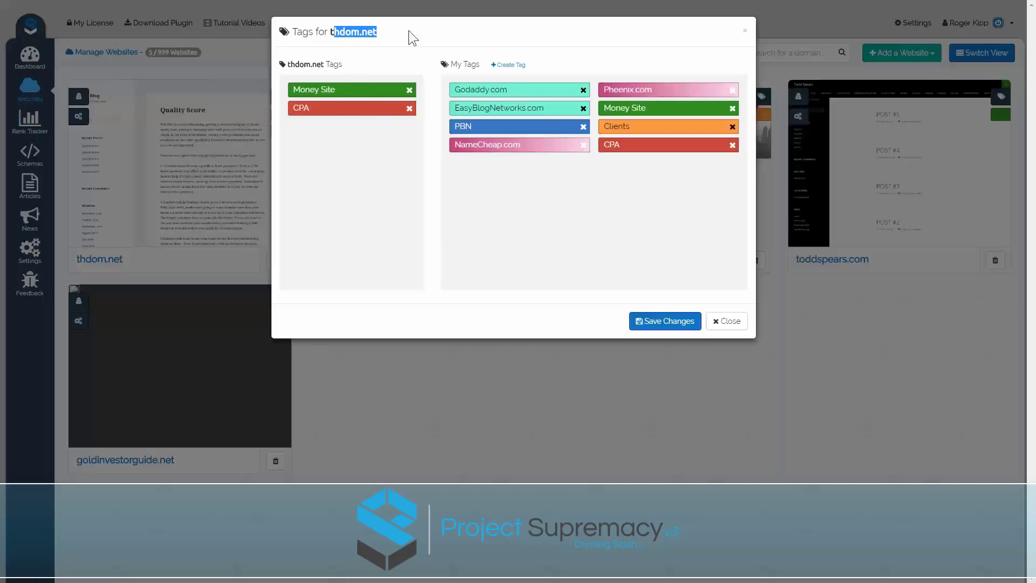
left_click_drag(467, 91, 333, 140)
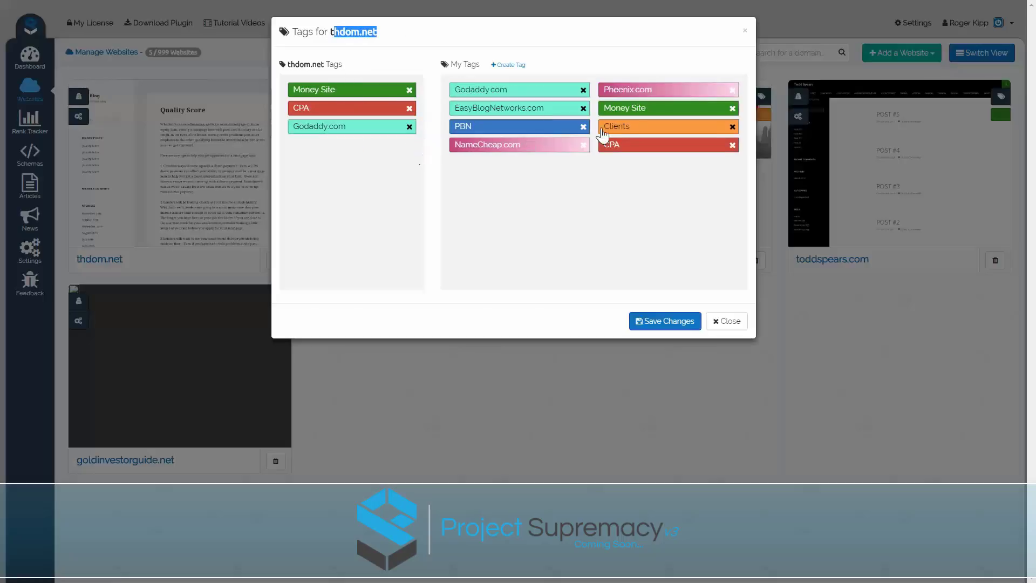
left_click_drag(640, 91, 329, 146)
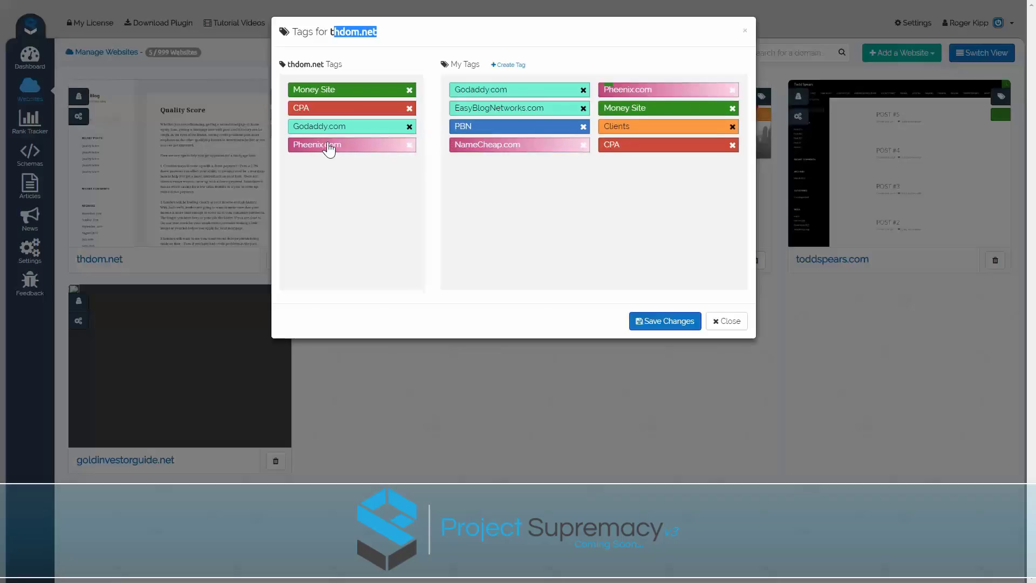
left_click(652, 320)
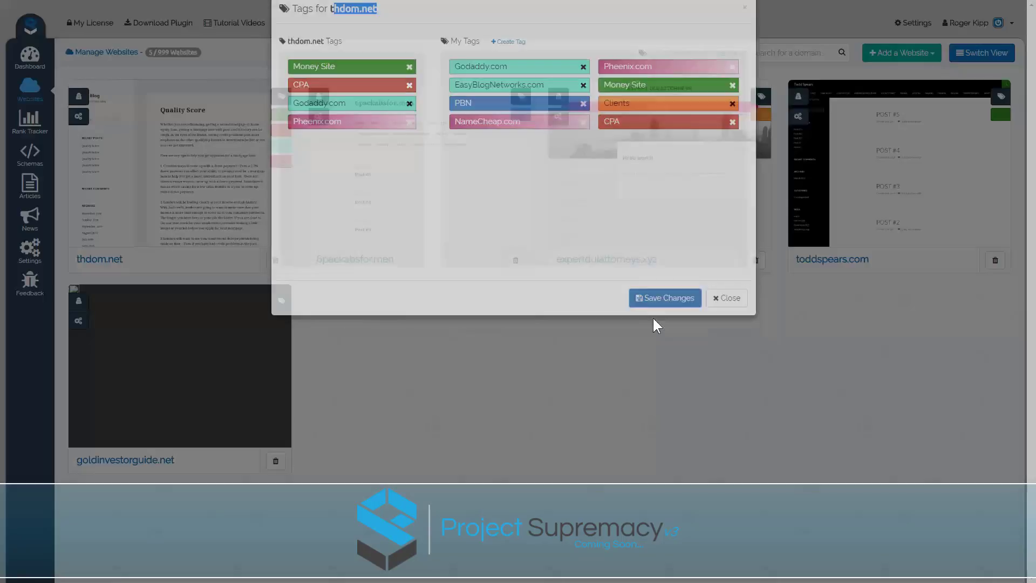
Assign the EasyBlogNetworks.com and NameCheap.com tags to 6packabsfor.men and save the changes.
left_click(521, 102)
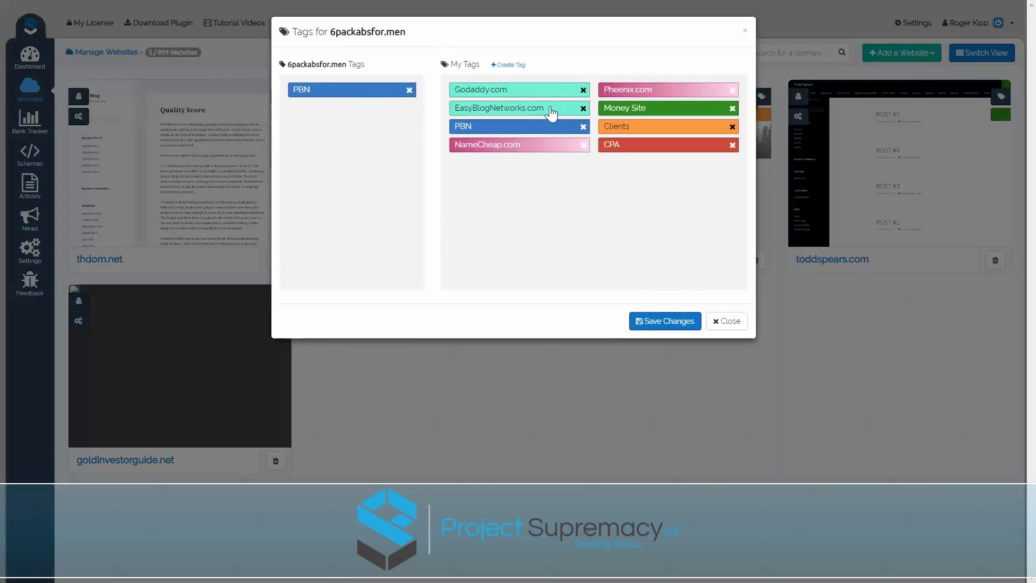
left_click_drag(551, 113, 374, 120)
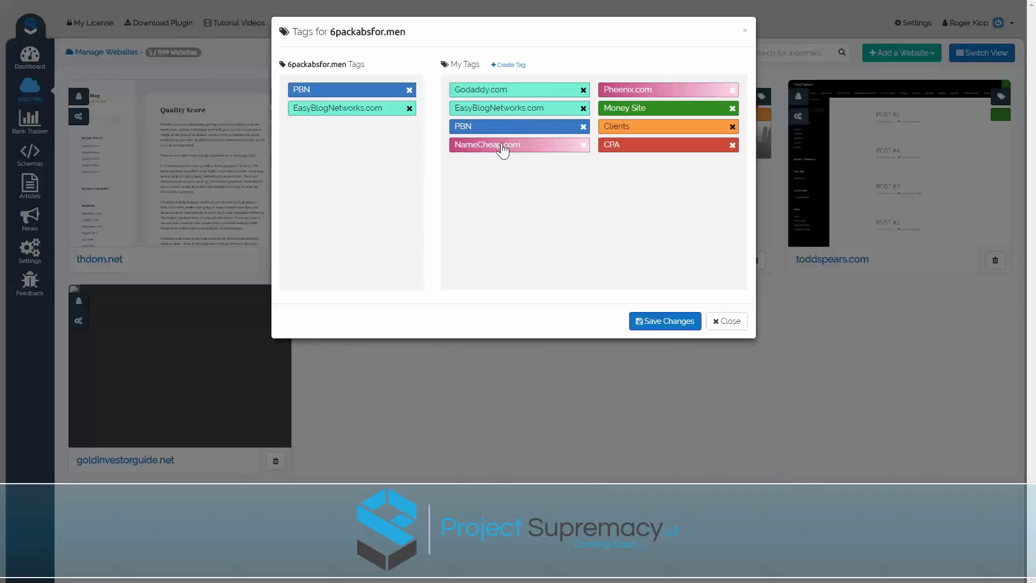
left_click_drag(502, 147, 352, 141)
left_click(667, 323)
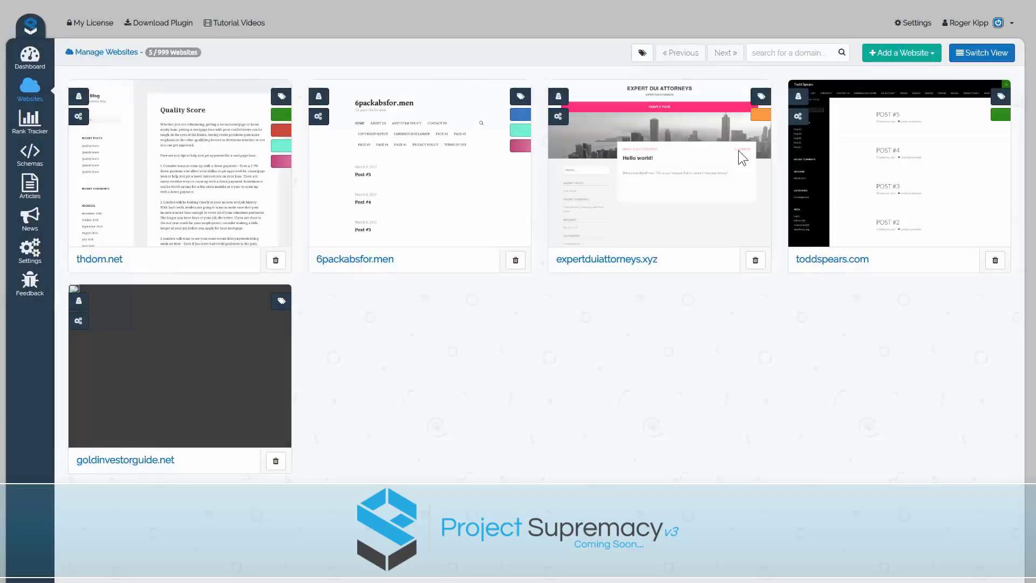
Assign the Godaddy.com and NameCheap.com tags to expertduiattorneys.xyz and save the changes.
left_click(757, 95)
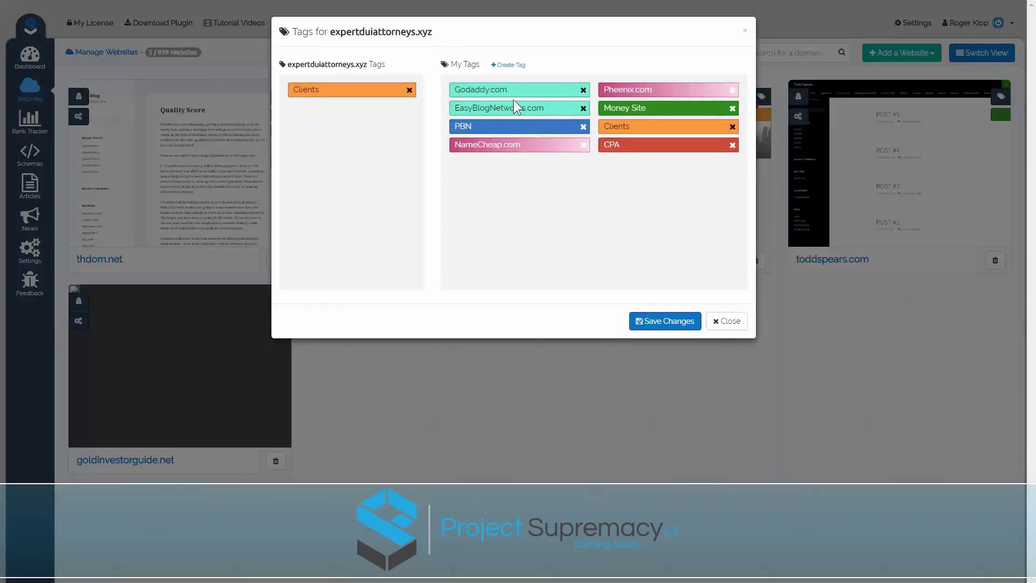
left_click_drag(516, 92, 342, 132)
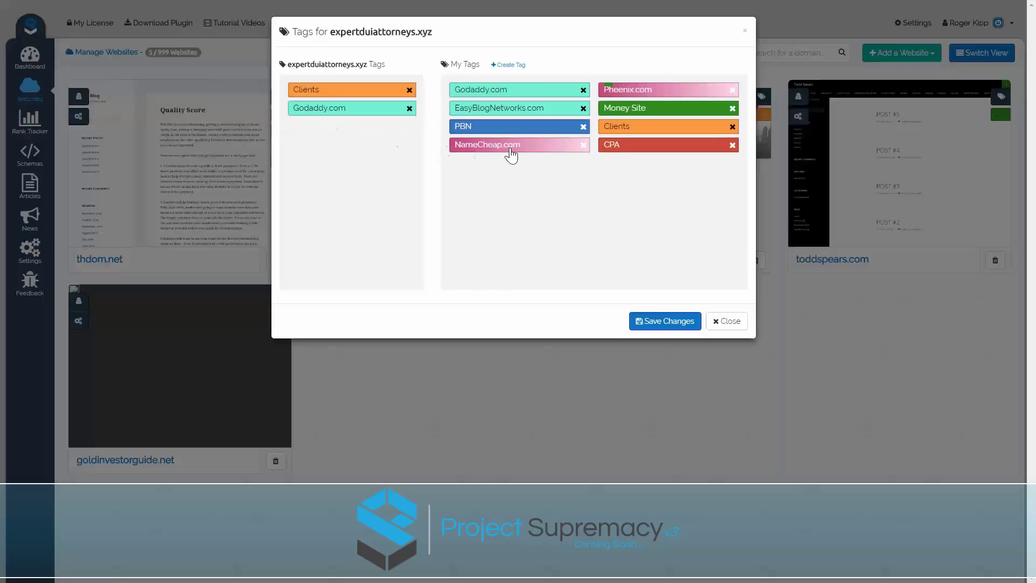
left_click_drag(511, 155, 378, 129)
left_click(672, 323)
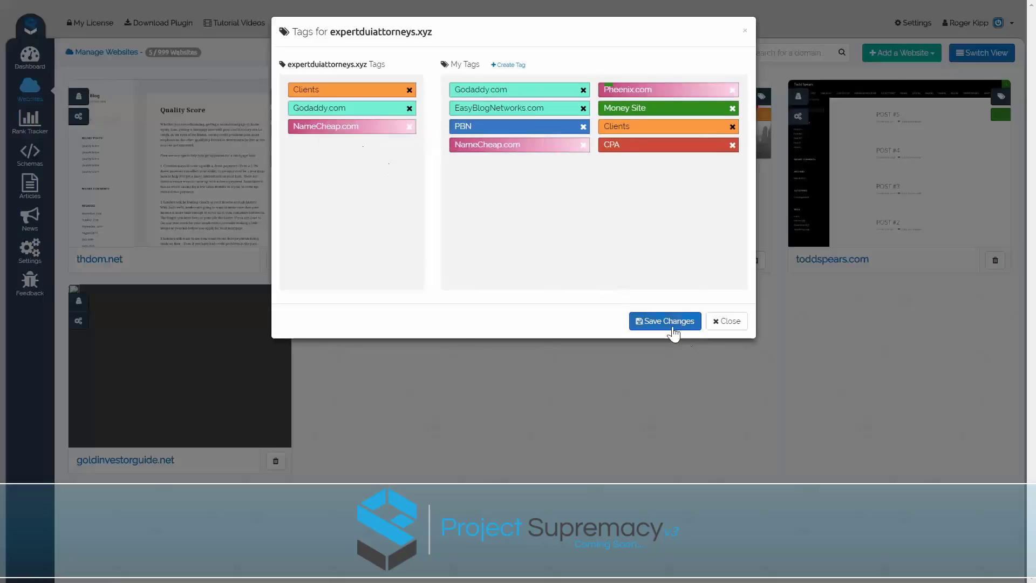
Assign the Godaddy.com and Pheenix.com tags to the website listed after expertduiattorneys.xyz and save the changes.
left_click(999, 96)
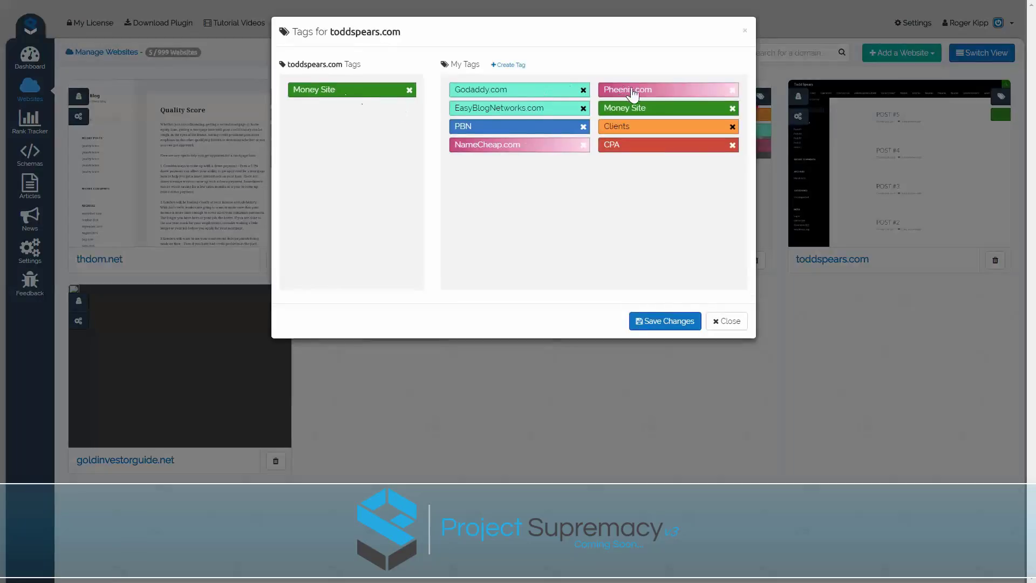
left_click_drag(506, 100, 443, 112)
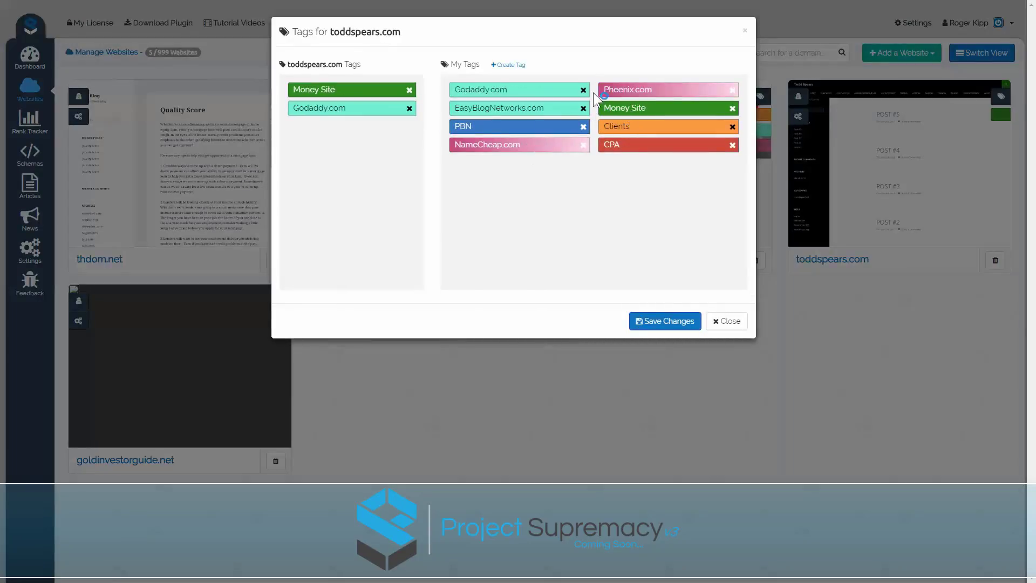
left_click_drag(607, 92, 324, 127)
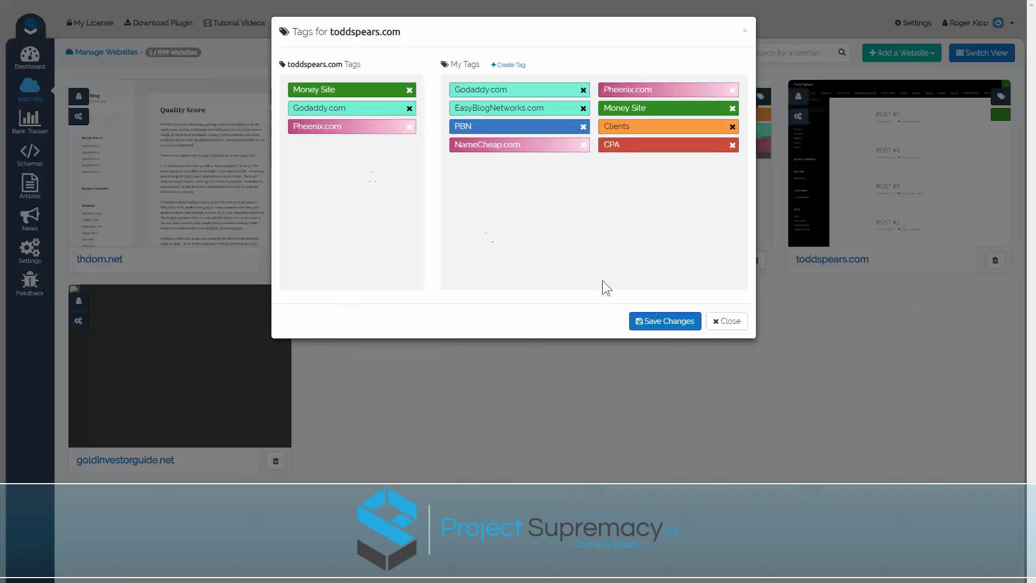
left_click(665, 320)
Assign the Money Site, Godaddy.com and NameCheap.com tags to goldinvestorguide.net and save the changes.
left_click(275, 301)
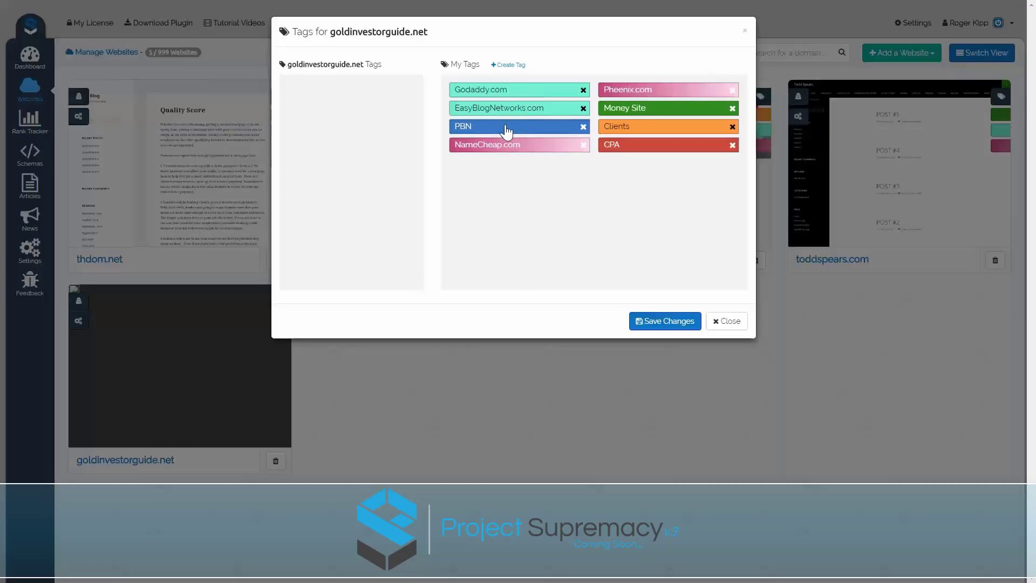
left_click_drag(642, 107, 362, 108)
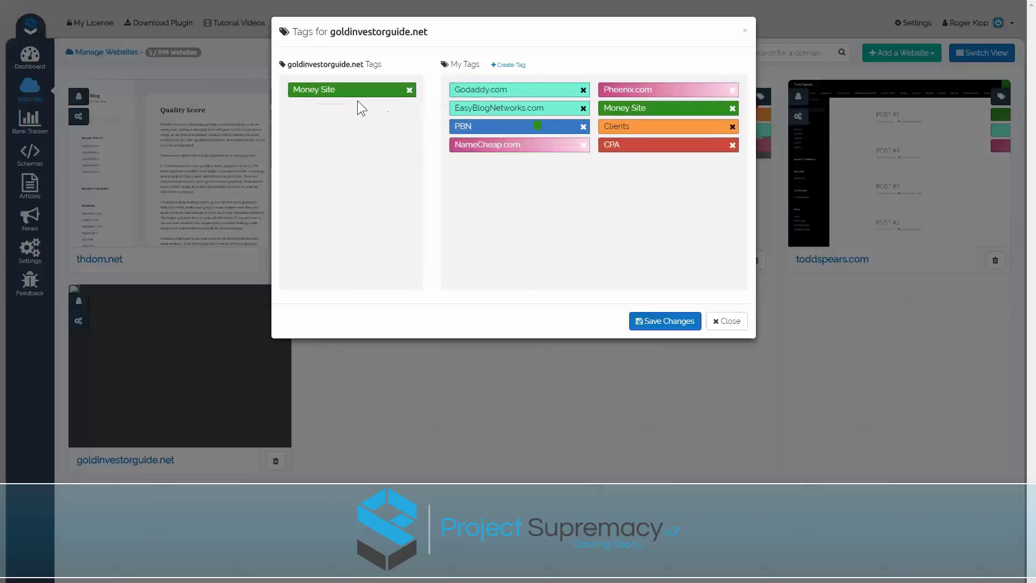
left_click_drag(526, 99, 378, 127)
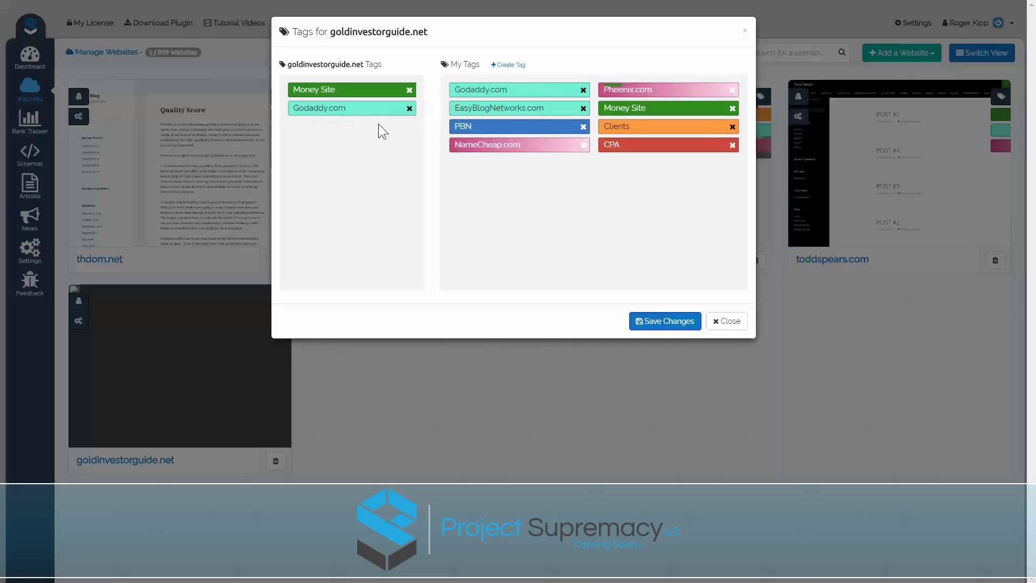
left_click_drag(530, 154, 344, 151)
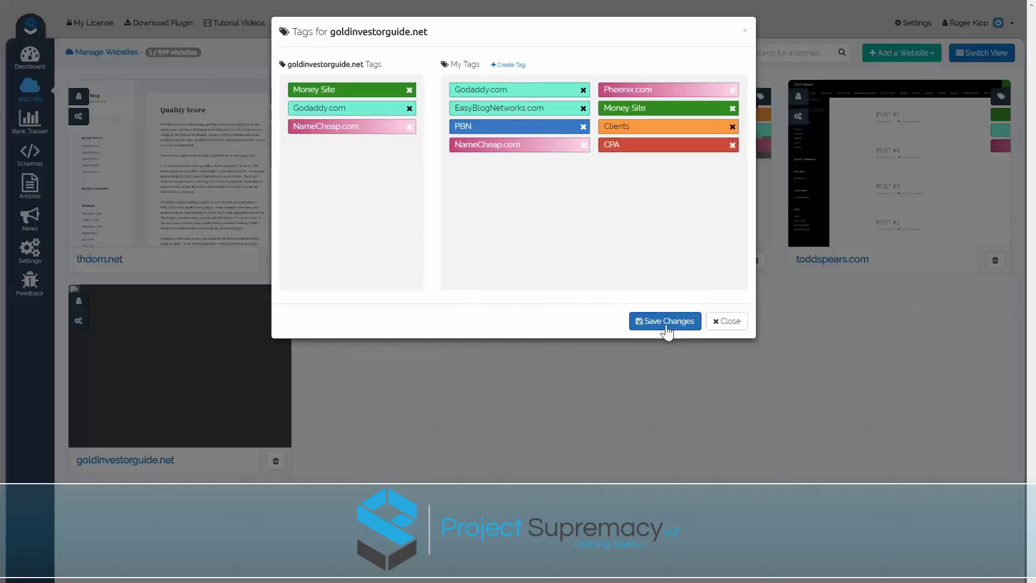
left_click(667, 322)
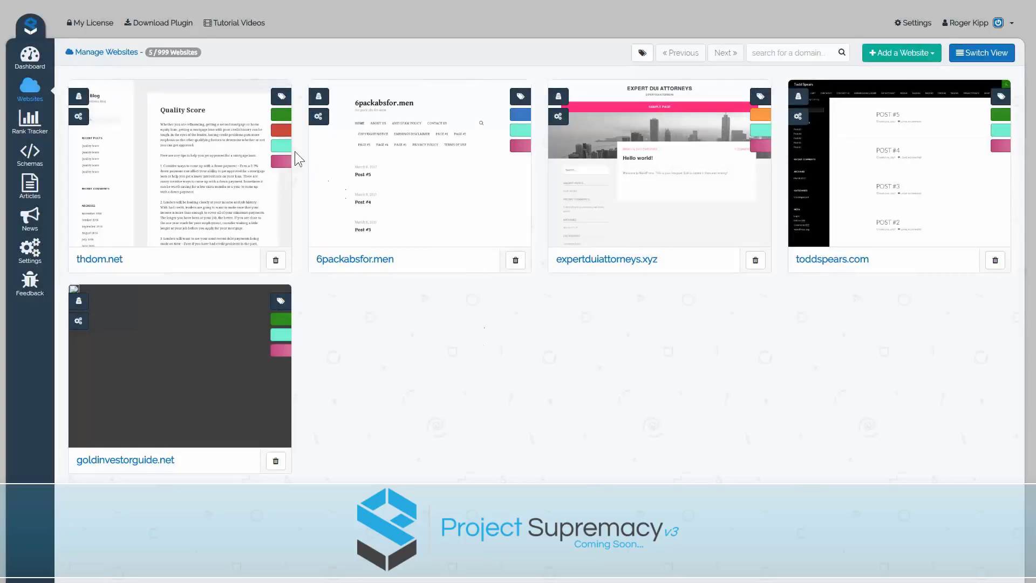
Filter the managed websites by the Godaddy.com tag.
mouse_move(274, 162)
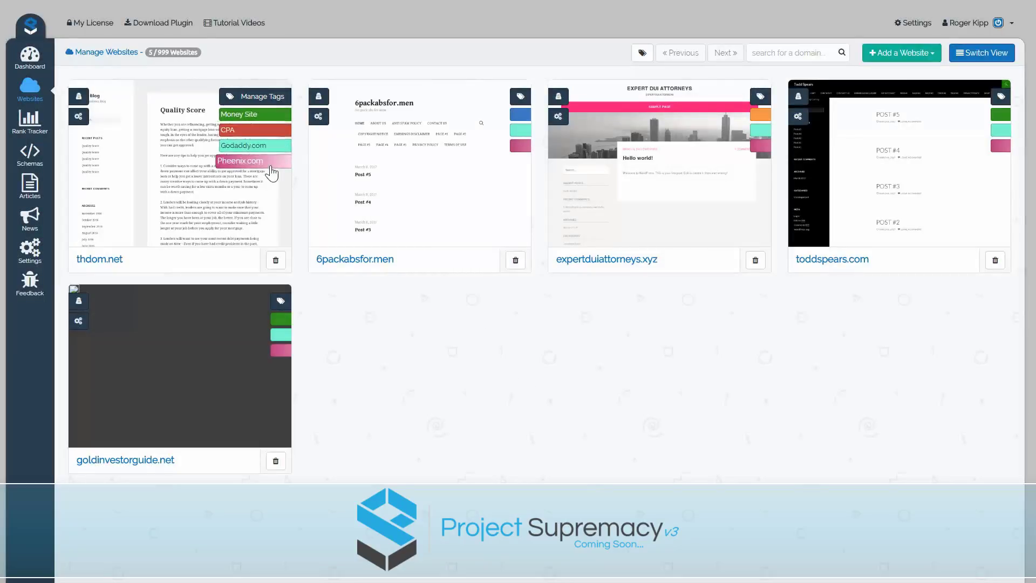
mouse_move(507, 158)
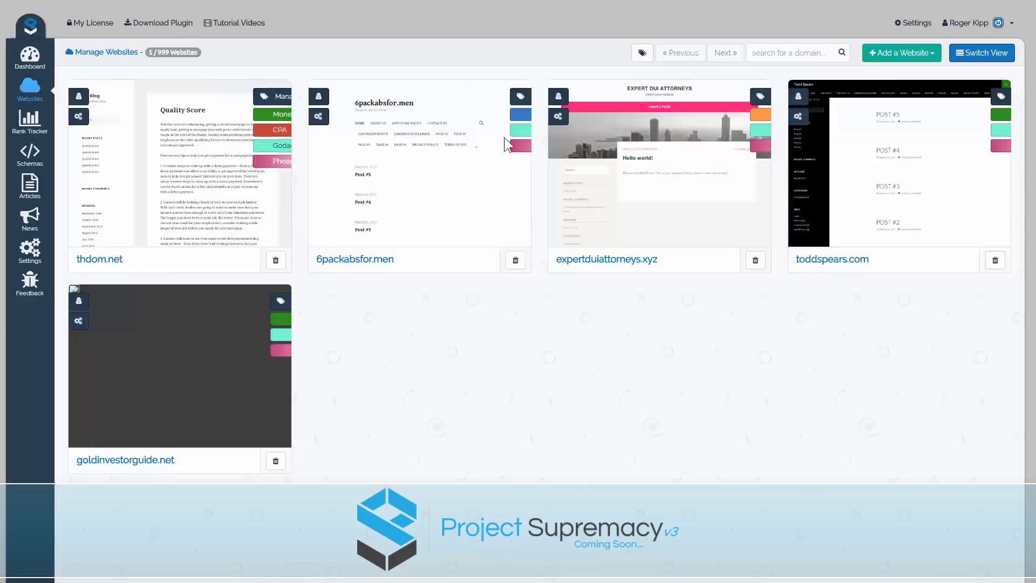
mouse_move(504, 137)
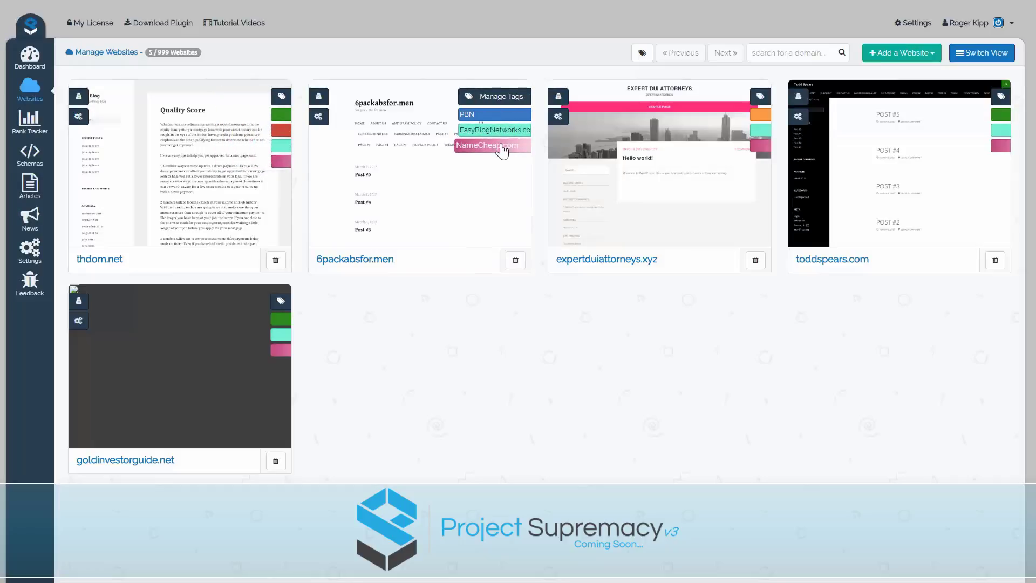
mouse_move(272, 108)
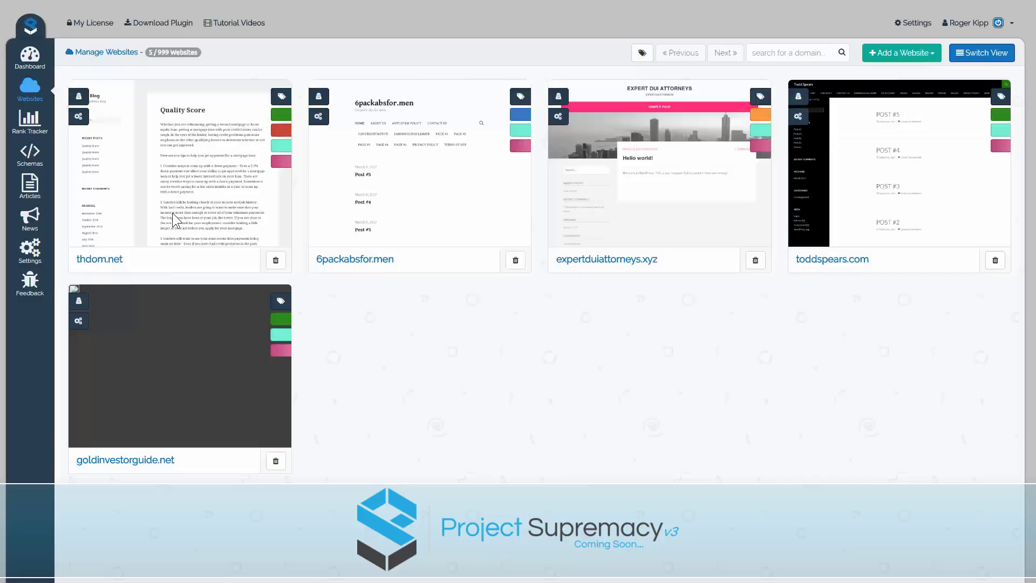
mouse_move(248, 147)
left_click(642, 52)
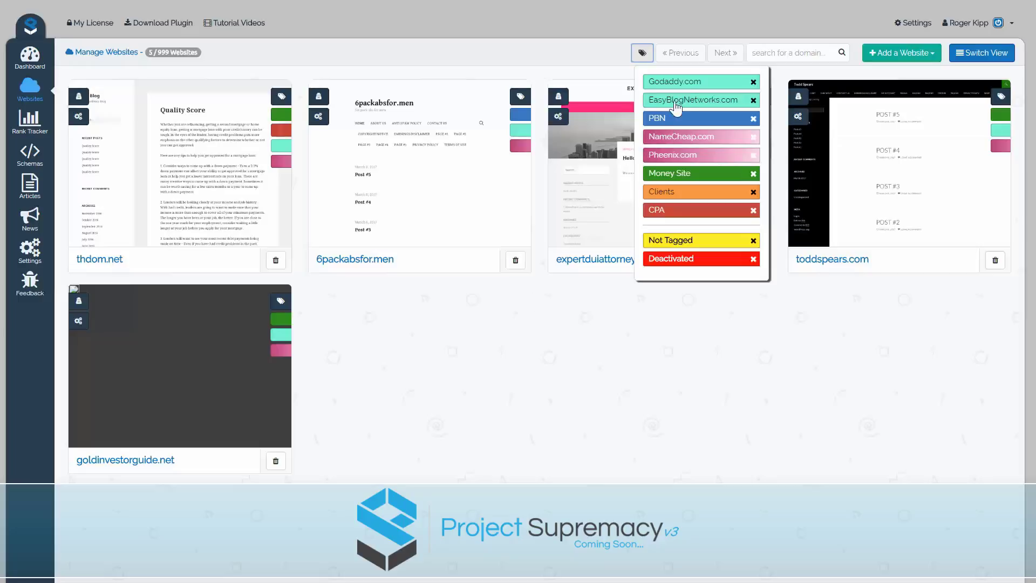
left_click(683, 84)
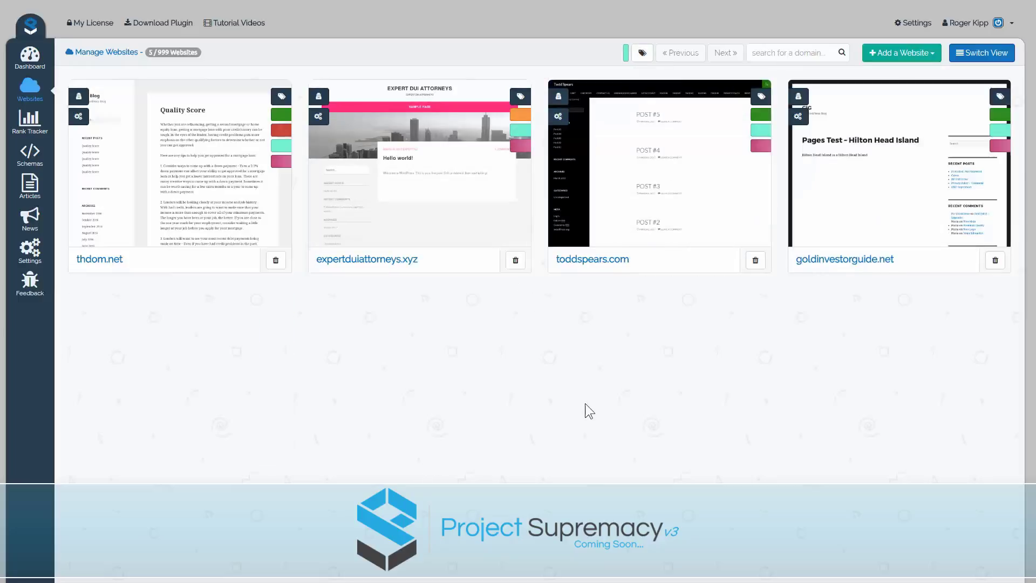
Replace the Godaddy.com tag filter with EasyBlogNetworks.com to view only the websites hosted there.
left_click(642, 53)
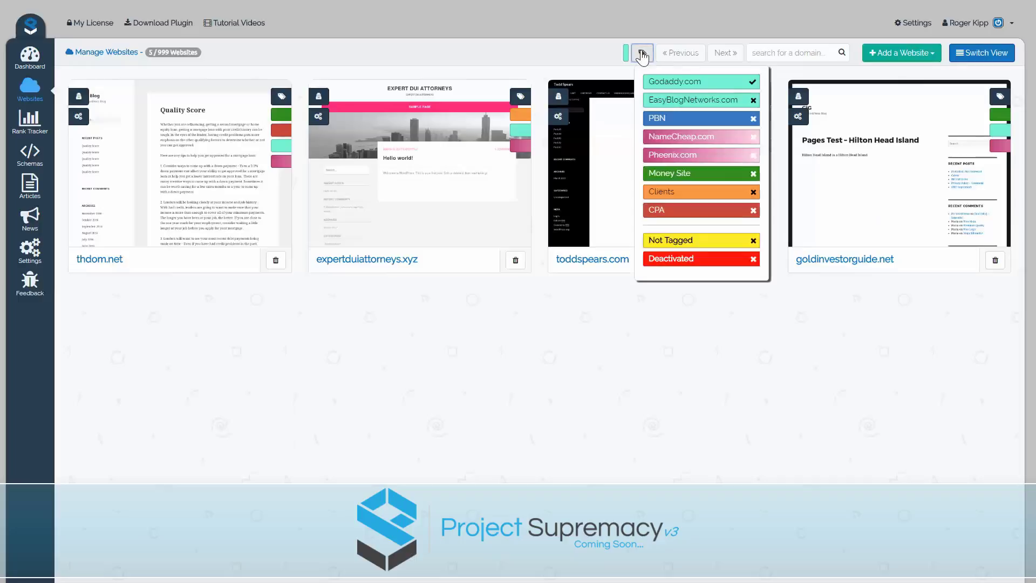
left_click(710, 102)
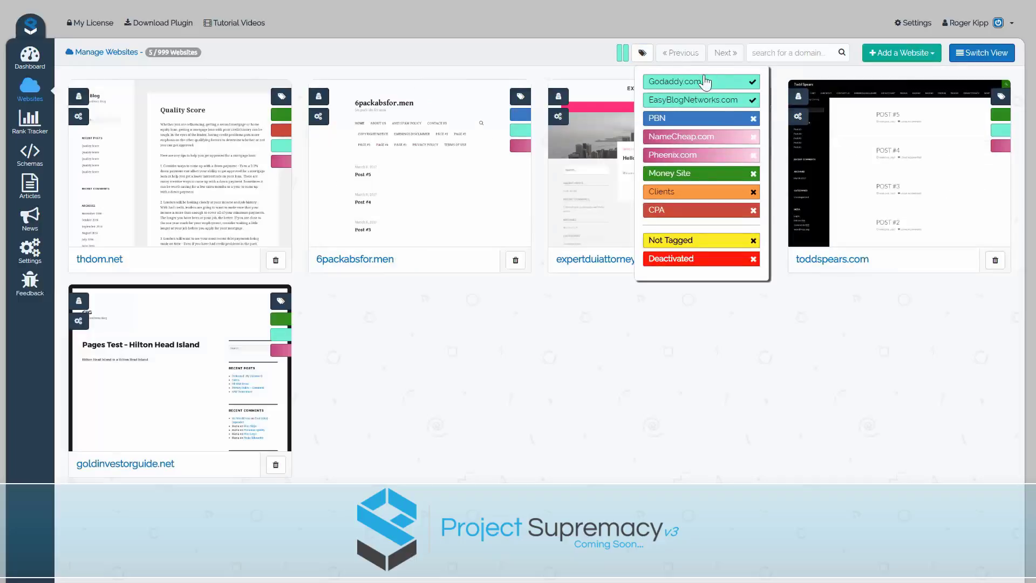
left_click(700, 84)
left_click(571, 328)
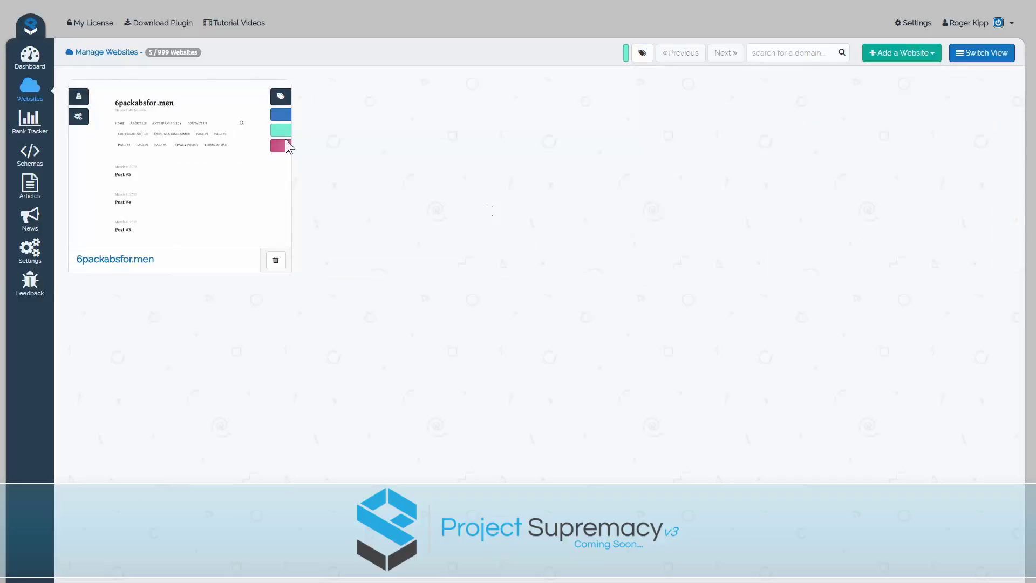
mouse_move(284, 129)
Clear the EasyBlogNetworks.com tag filter and filter the managed websites by Not Tagged instead.
left_click(642, 54)
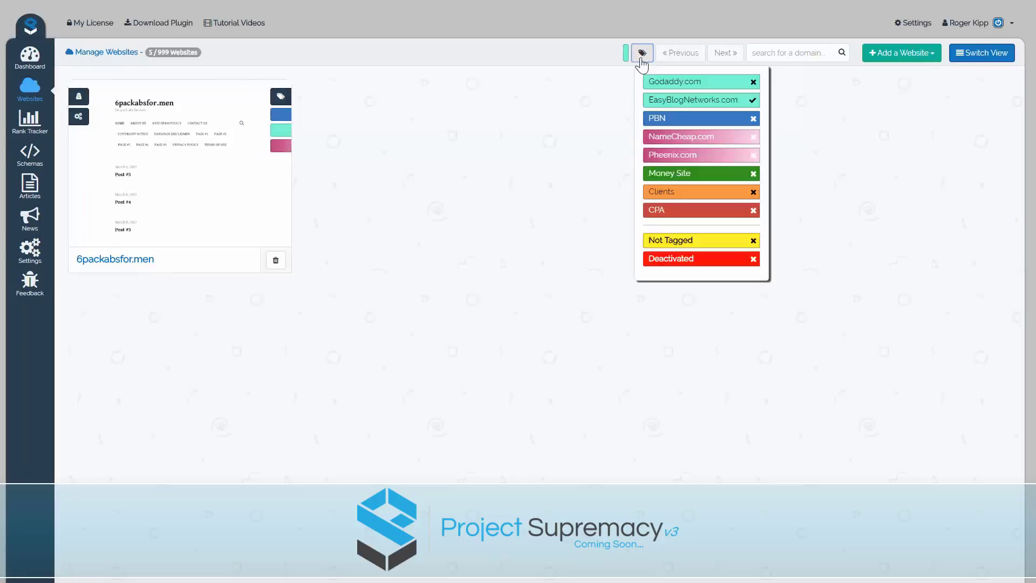
left_click(708, 103)
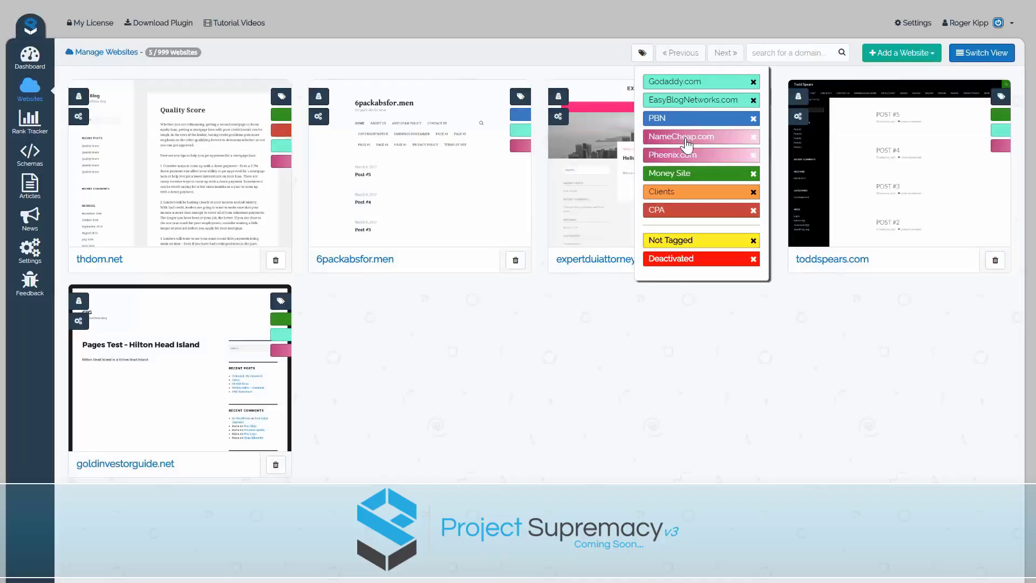
left_click(697, 244)
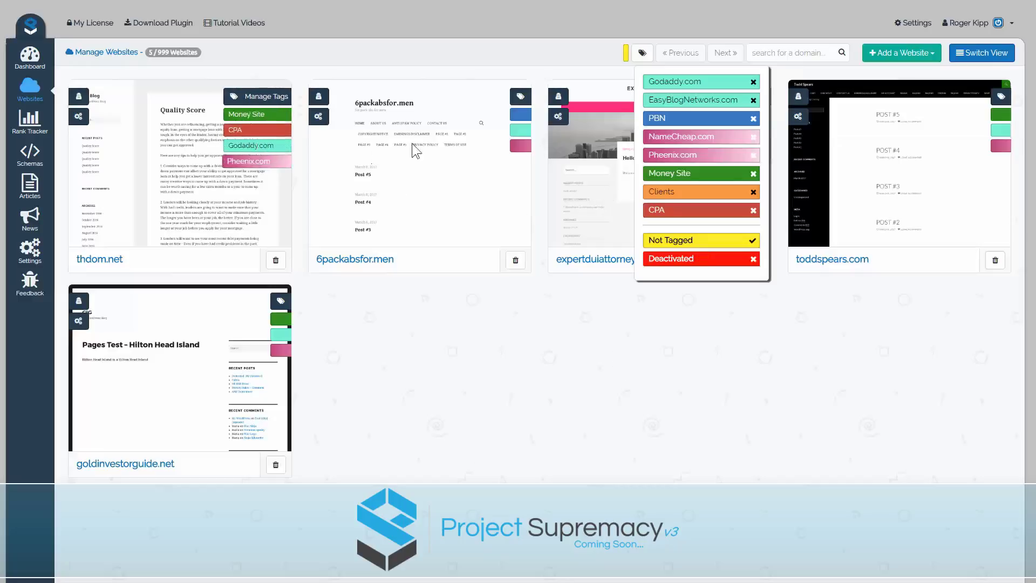
mouse_move(525, 108)
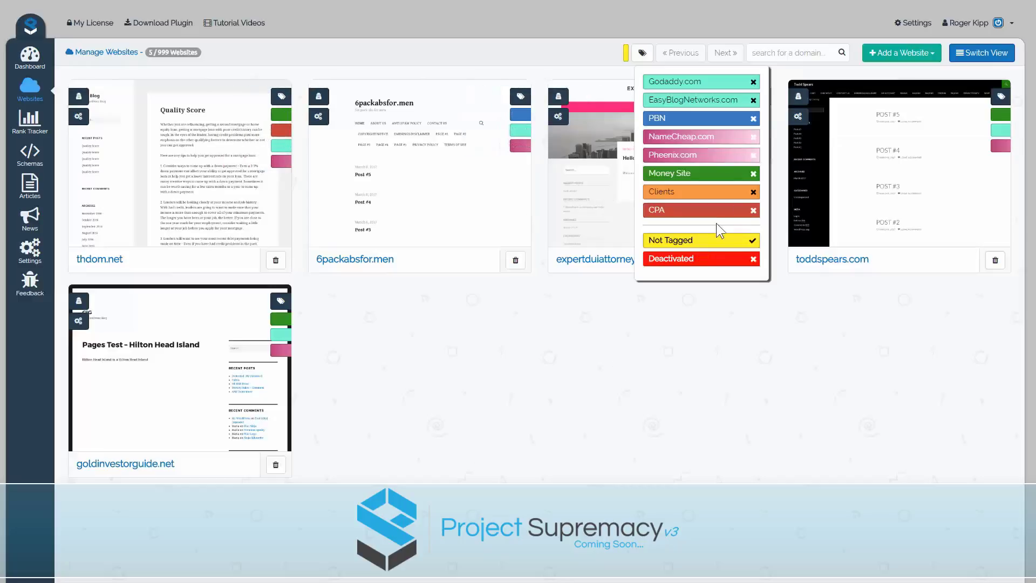
Change the website filter from Not Tagged to Deactivated, and open and save the tags of 6packabsfor.men without editing them.
left_click(705, 244)
left_click(693, 262)
left_click(513, 96)
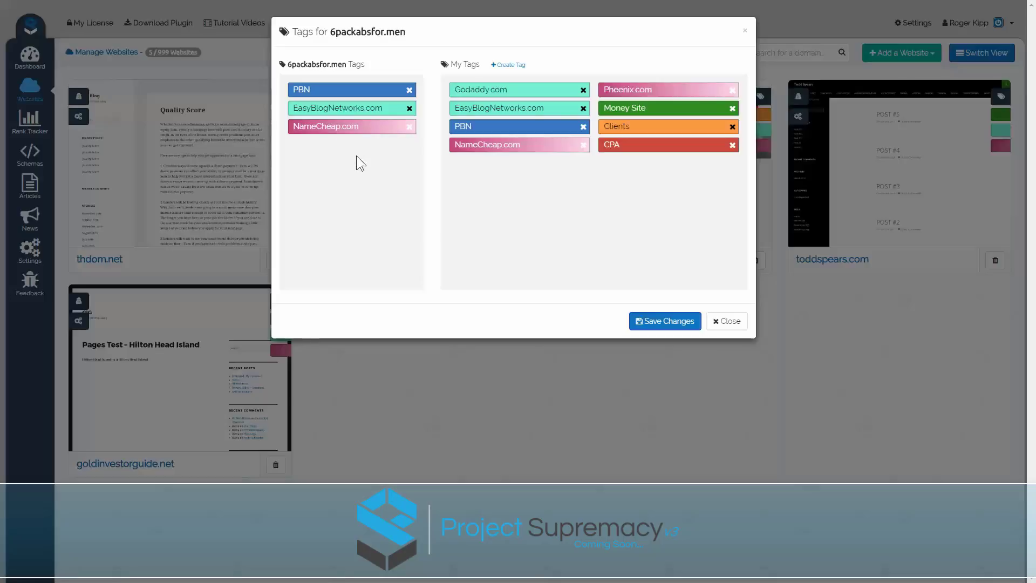
left_click(655, 325)
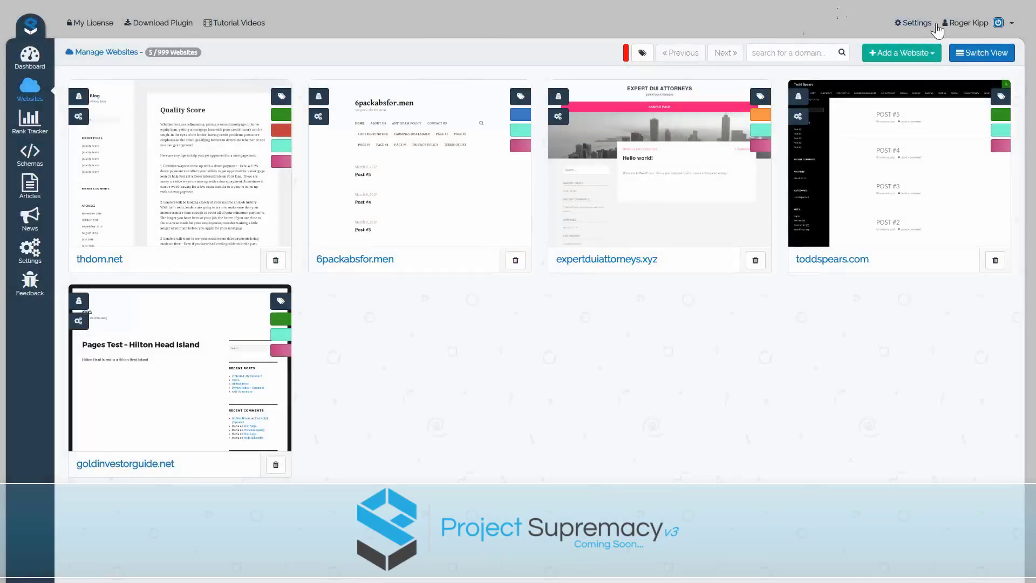
Switch the managed websites to the table view and replace the Deactivated filter with the Godaddy.com tag.
left_click(1003, 54)
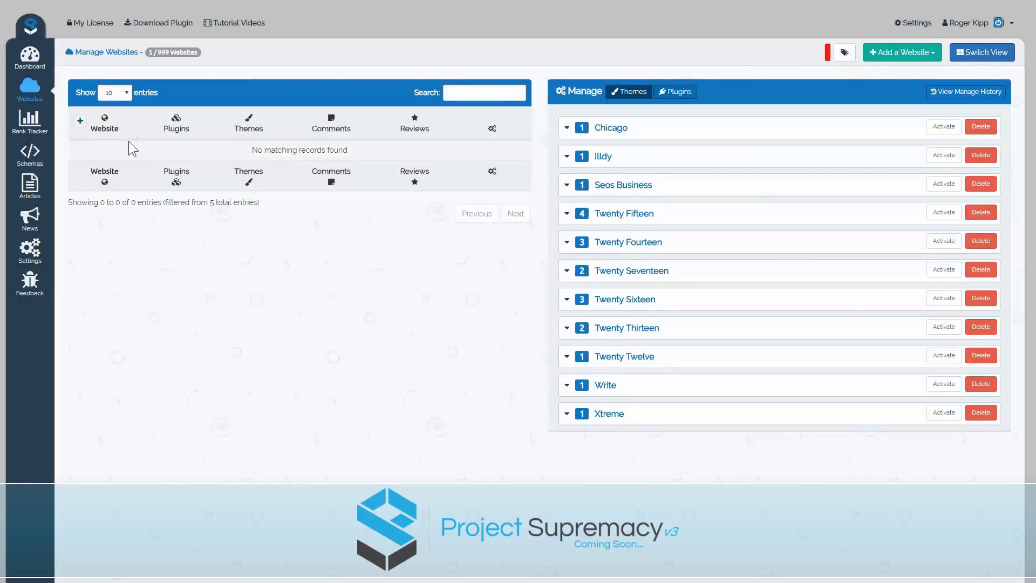
left_click(844, 52)
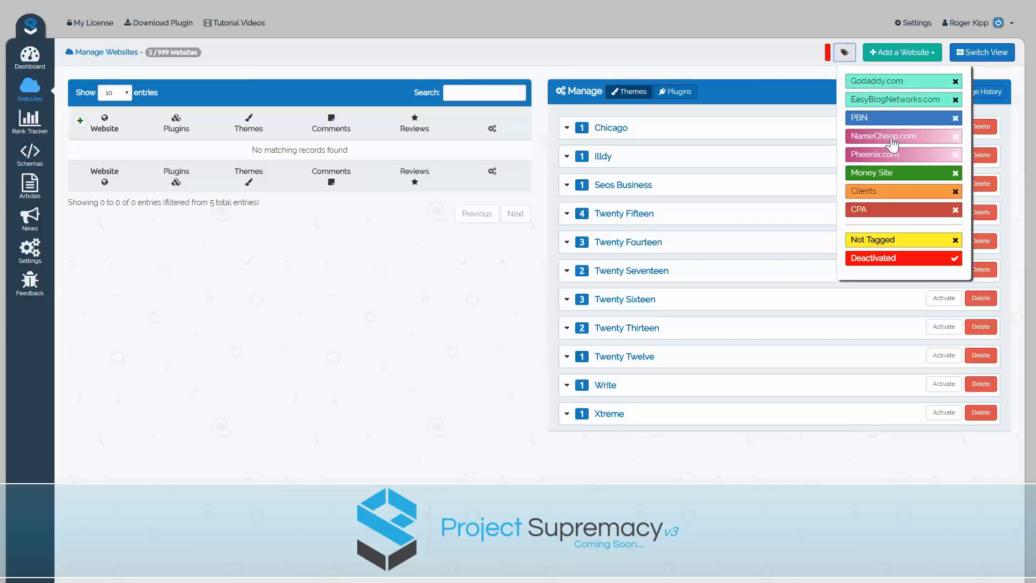
left_click(909, 258)
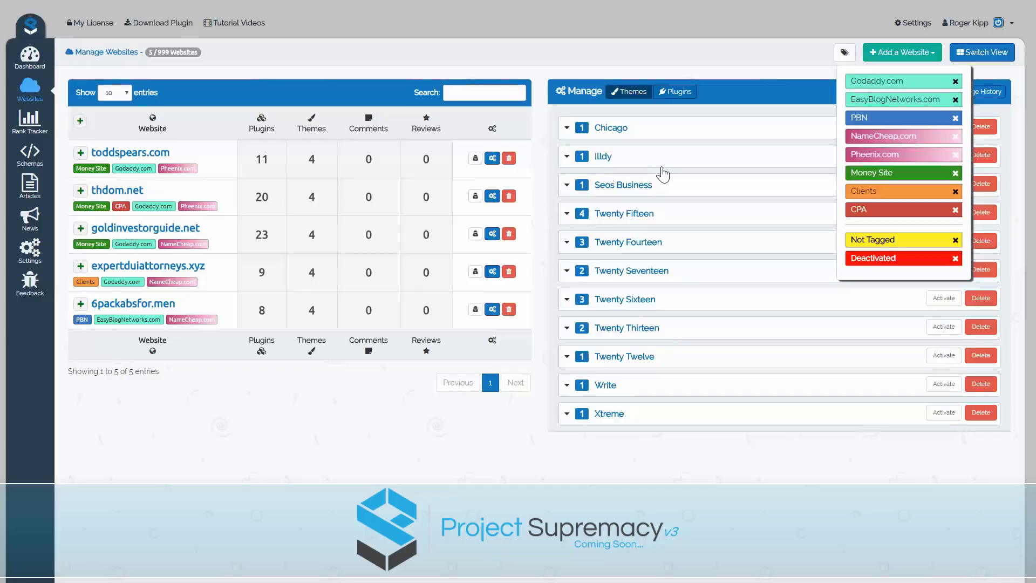
left_click(893, 84)
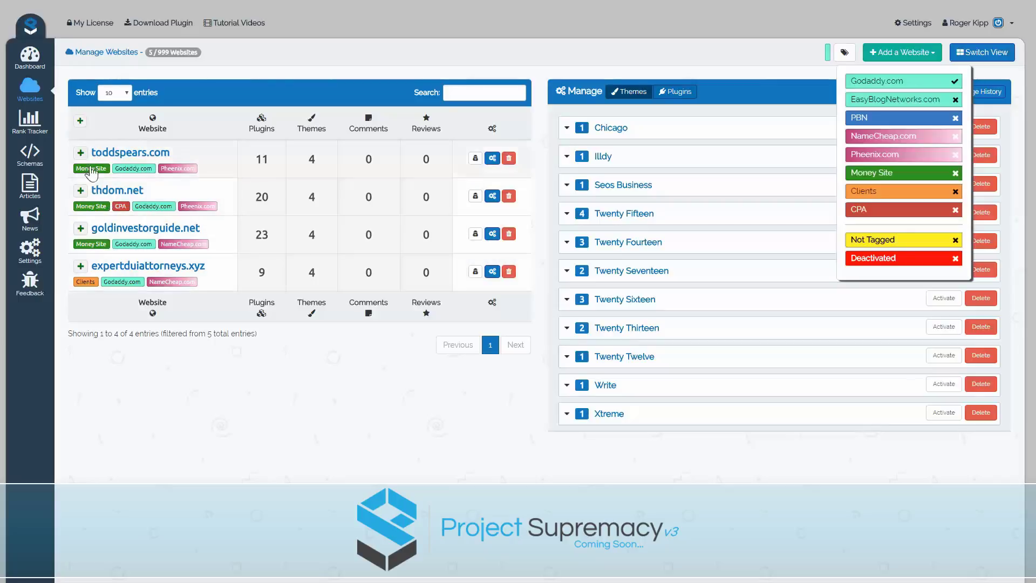
Select all the websites tagged Godaddy.com and check which of them have the Twenty Fifteen theme.
left_click(80, 121)
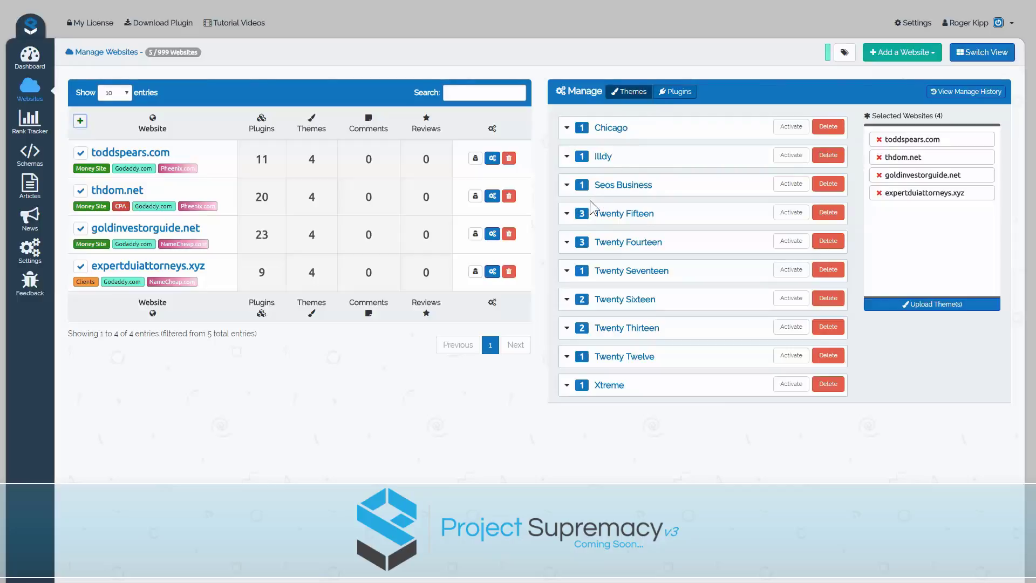
left_click(575, 217)
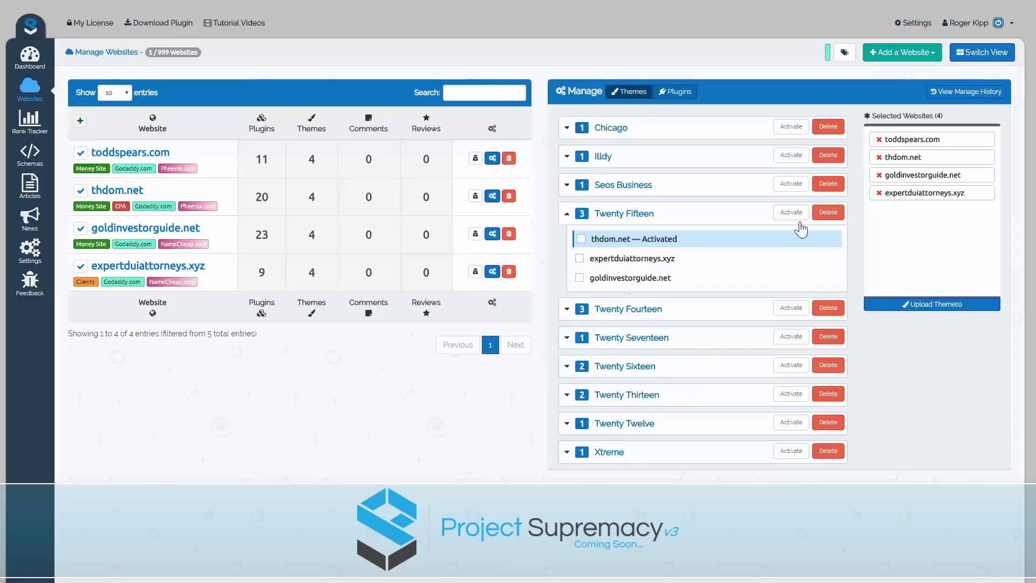
left_click(567, 215)
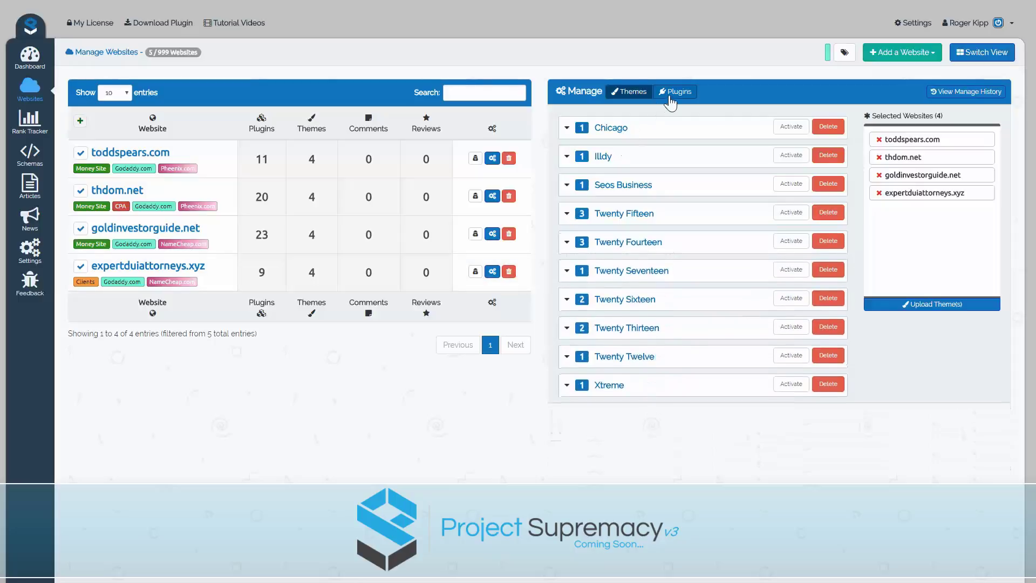
Review the full list of plugins installed on the selected Godaddy.com websites.
left_click(674, 93)
scroll(646, 288, "down", 10)
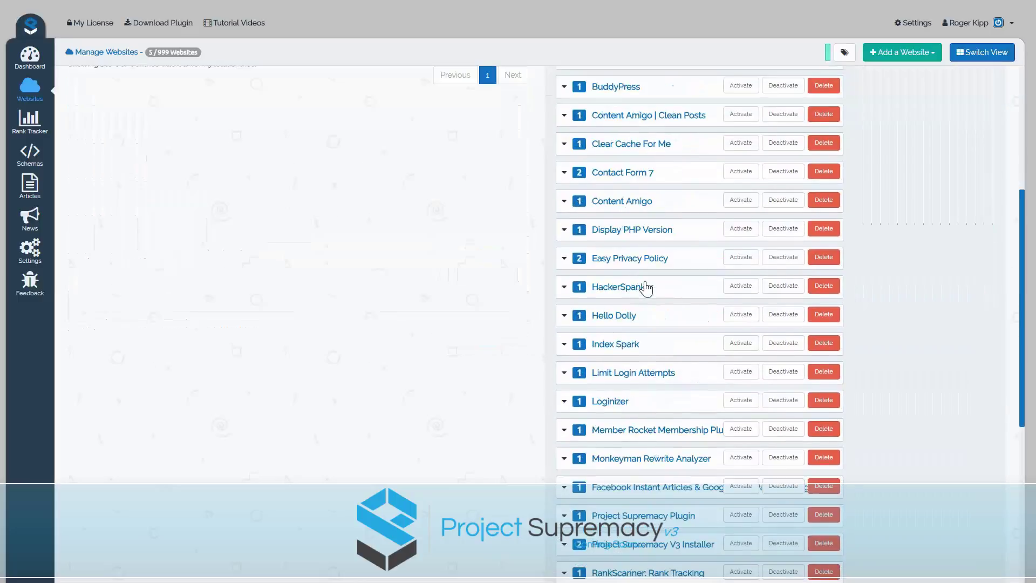
scroll(646, 287, "up", 8)
scroll(646, 288, "up", 2)
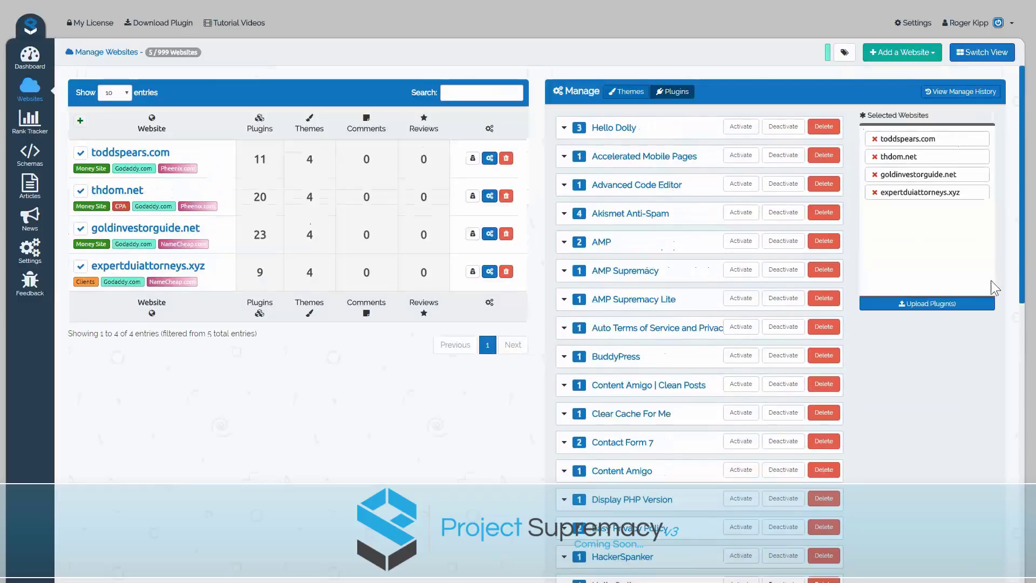
scroll(673, 341, "down", 10)
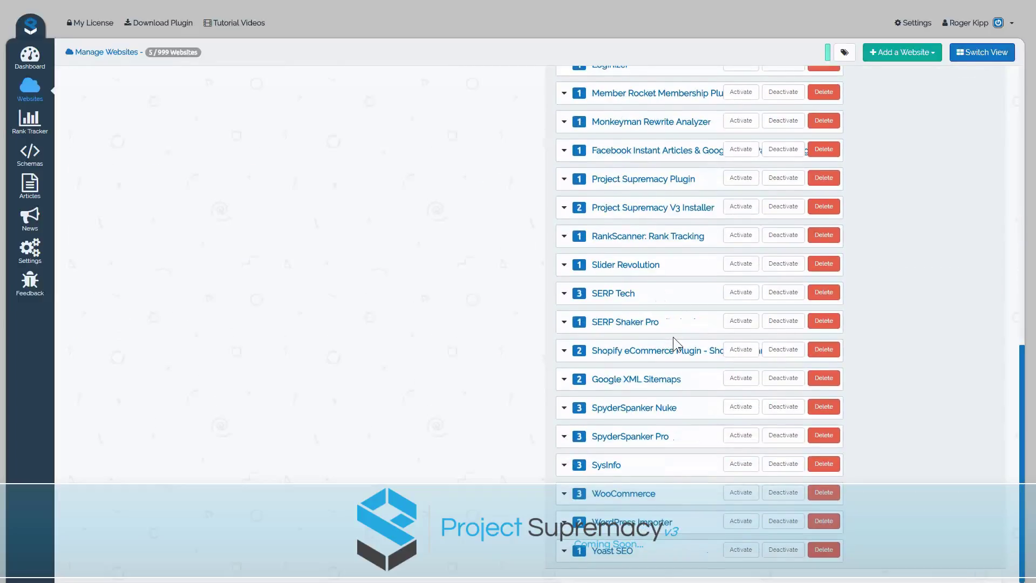
scroll(673, 336, "up", 10)
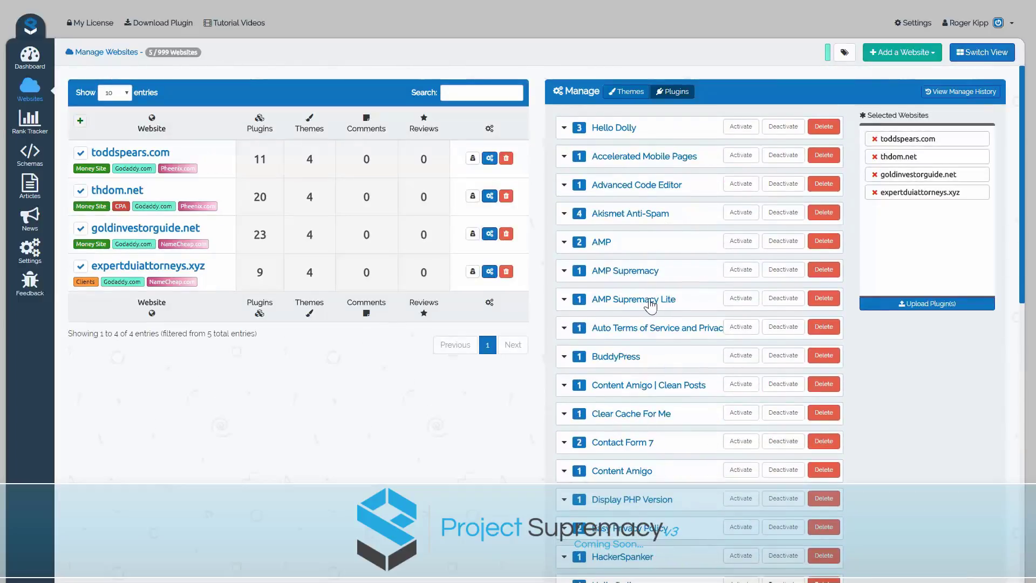
Activate the Akismet Anti-Spam plugin on thdom.net and goldinvestorguide.net, and collapse its website list.
left_click(564, 215)
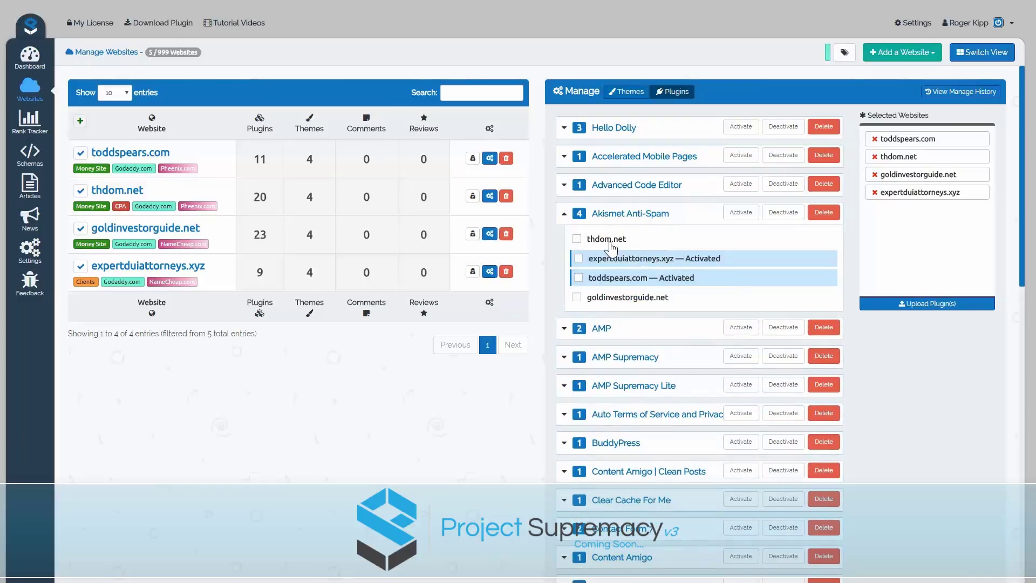
left_click(577, 239)
left_click(751, 215)
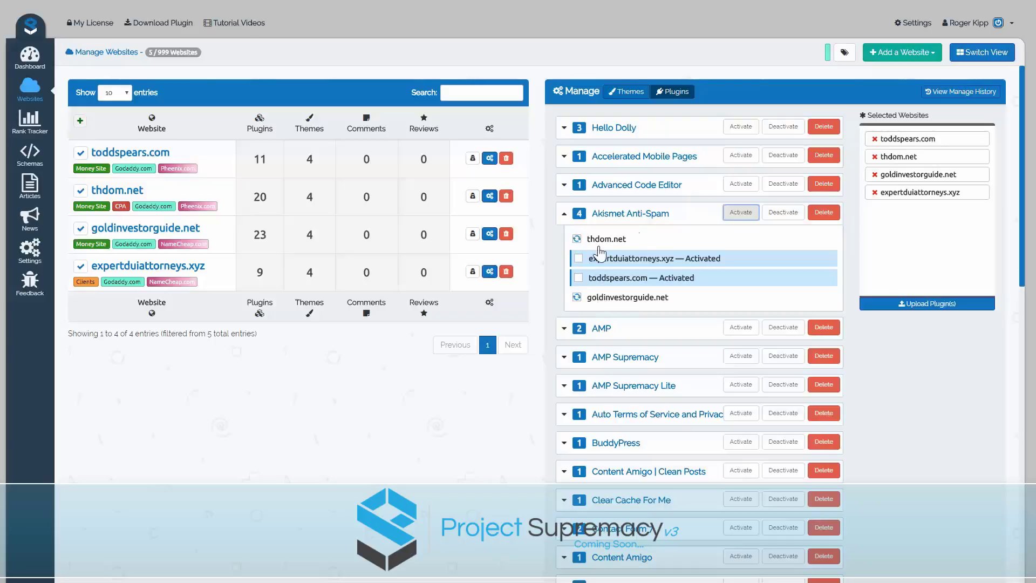
left_click(565, 214)
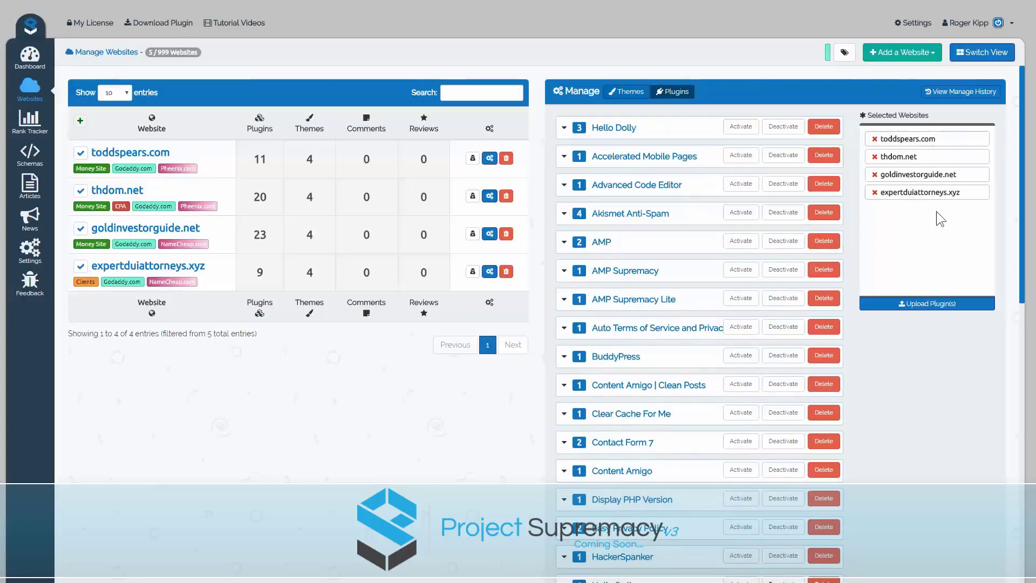
Queue the uploaded Google XML Sitemaps plugin from My Plugins for installation on the selected websites.
left_click(927, 306)
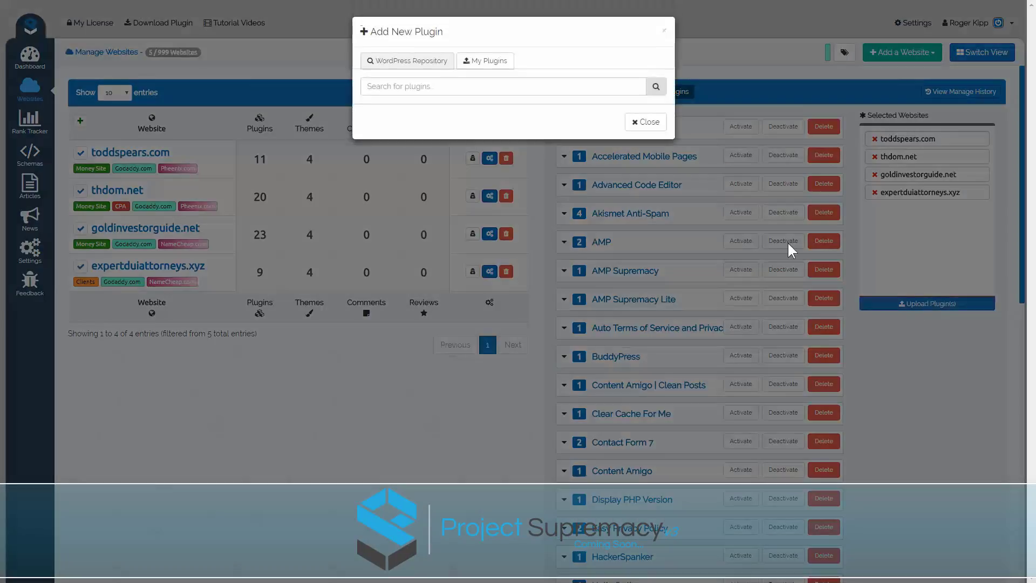
left_click(480, 63)
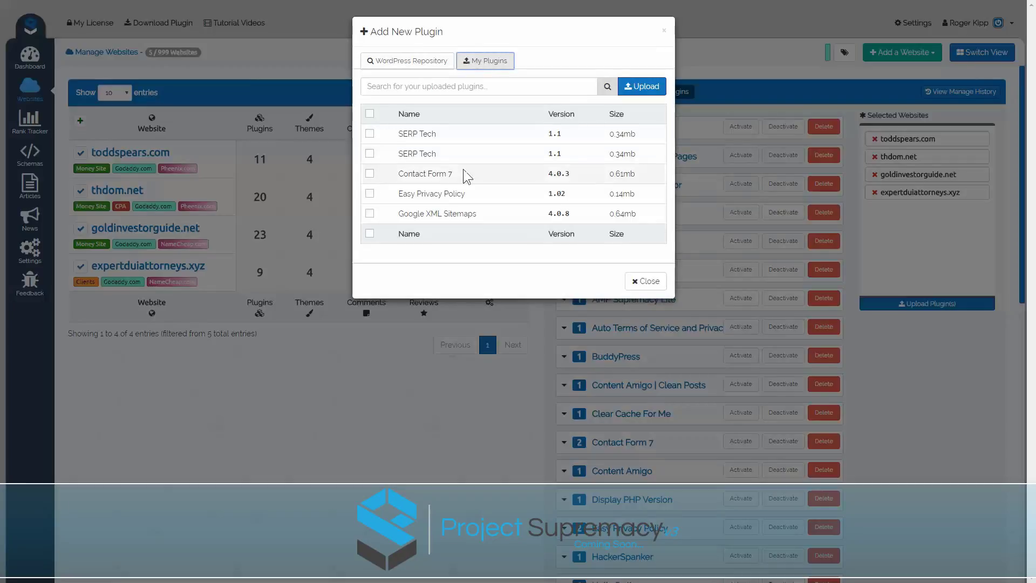
left_click(370, 214)
left_click(584, 286)
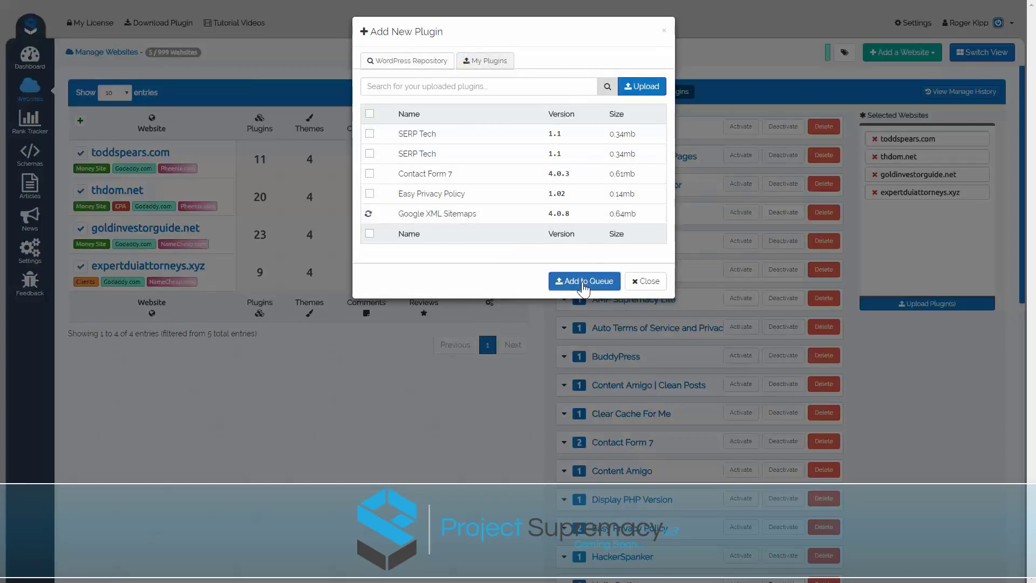
left_click(645, 281)
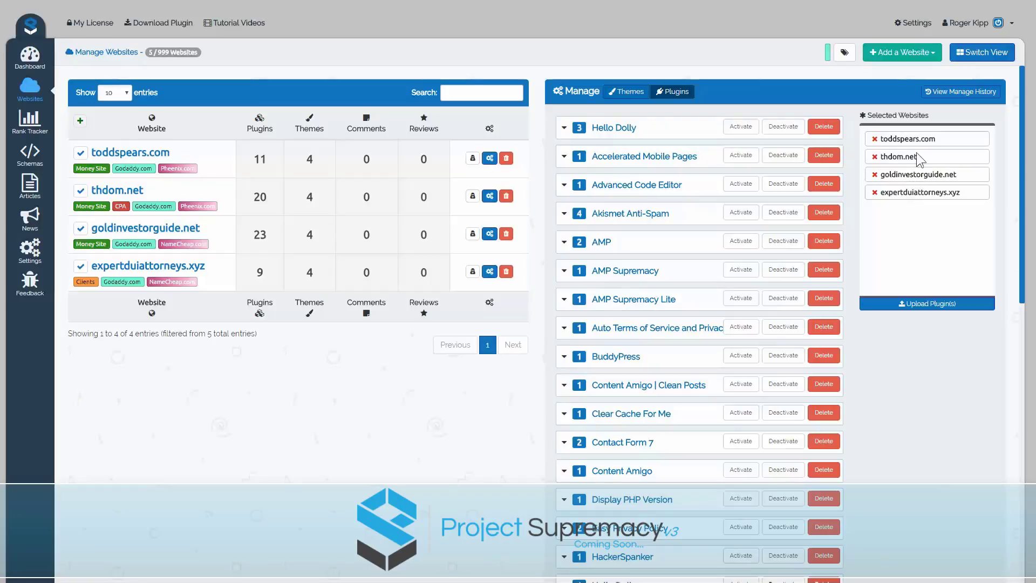
Remove all the Godaddy.com websites from the selected websites, starting with goldinvestorguide.net.
left_click(875, 175)
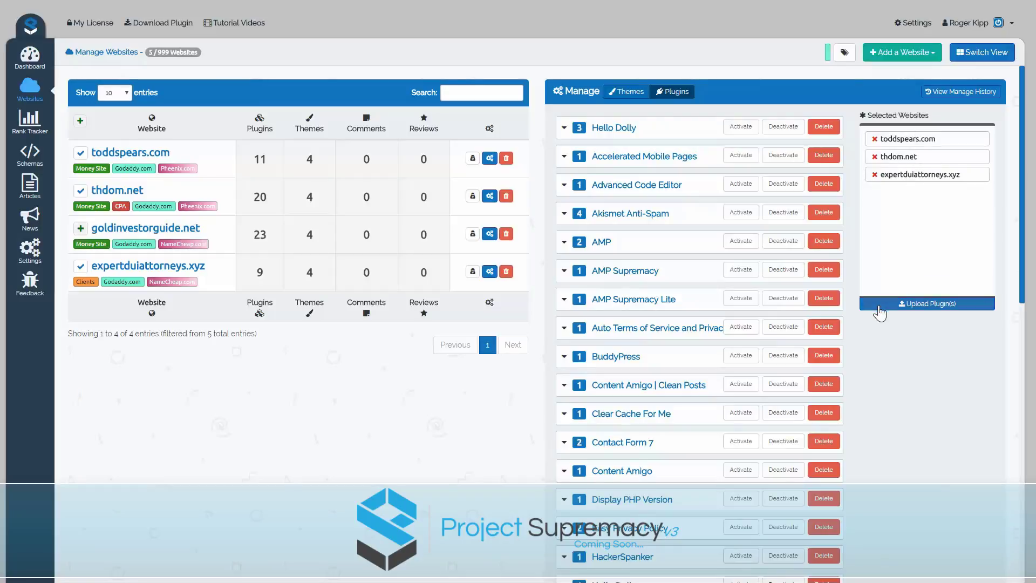
left_click(875, 139)
left_click(874, 140)
left_click(875, 139)
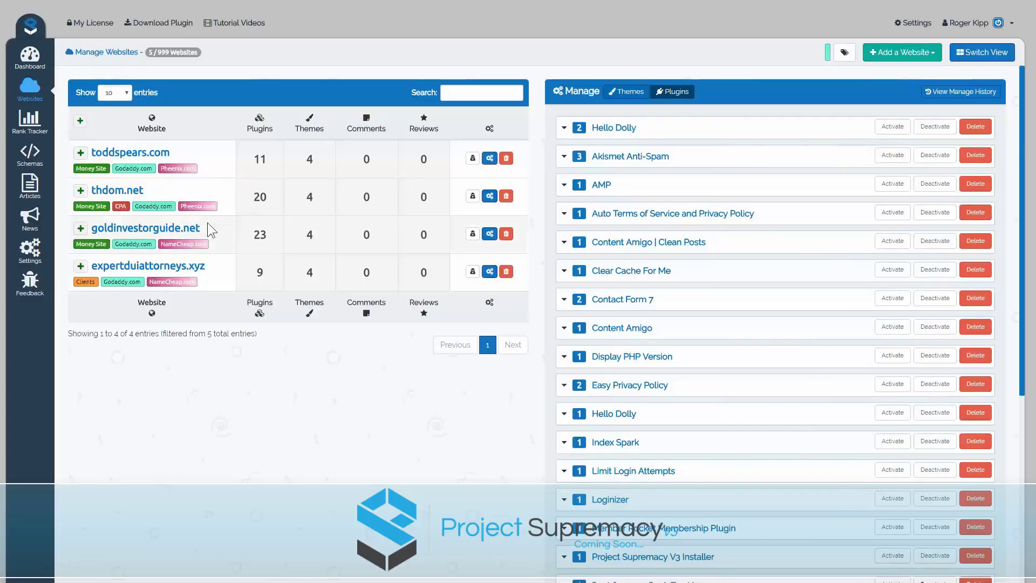
Replace the Godaddy.com tag filter with PBN and select 6packabsfor.men.
left_click(845, 53)
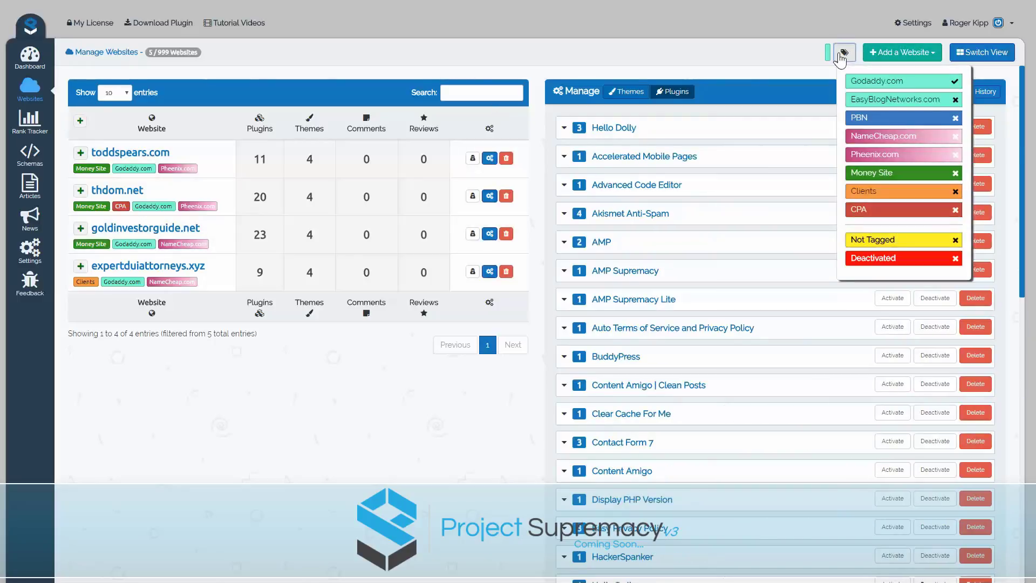
left_click(897, 122)
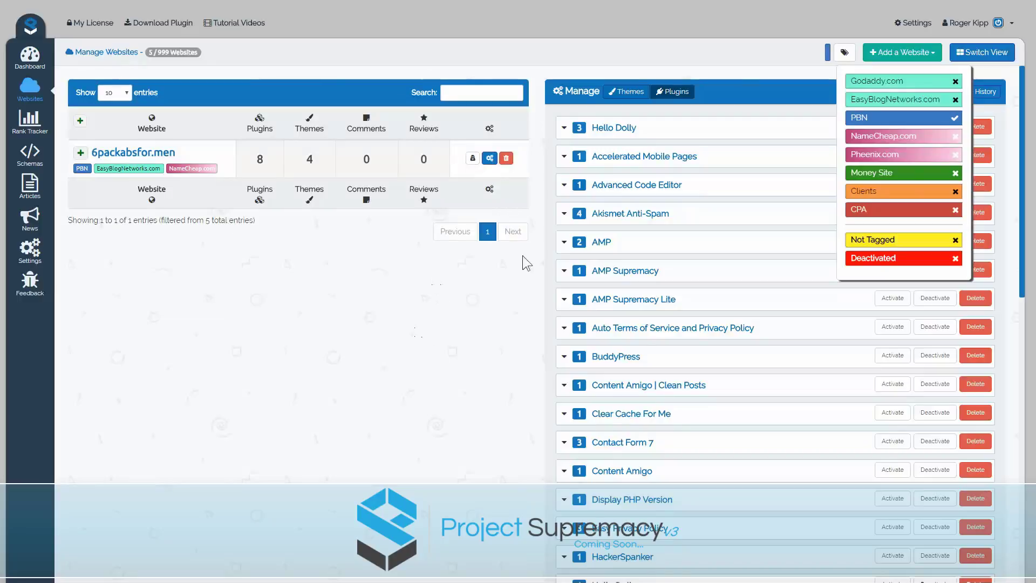
left_click(80, 153)
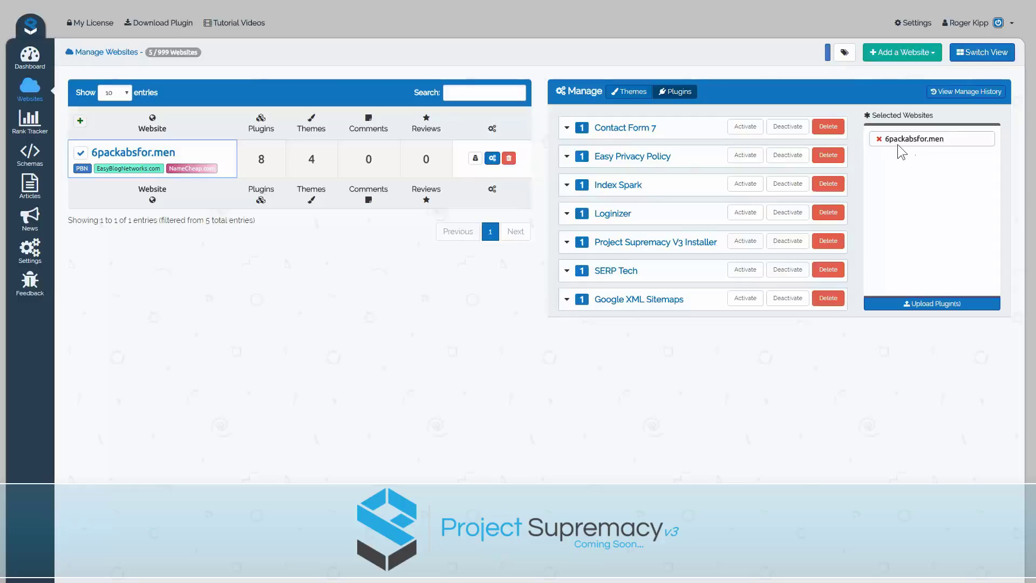
Look at the plugin sources for 6packabsfor.men, enter AMP in the WordPress Repository search, and dismiss the dialog without queuing anything.
left_click(941, 306)
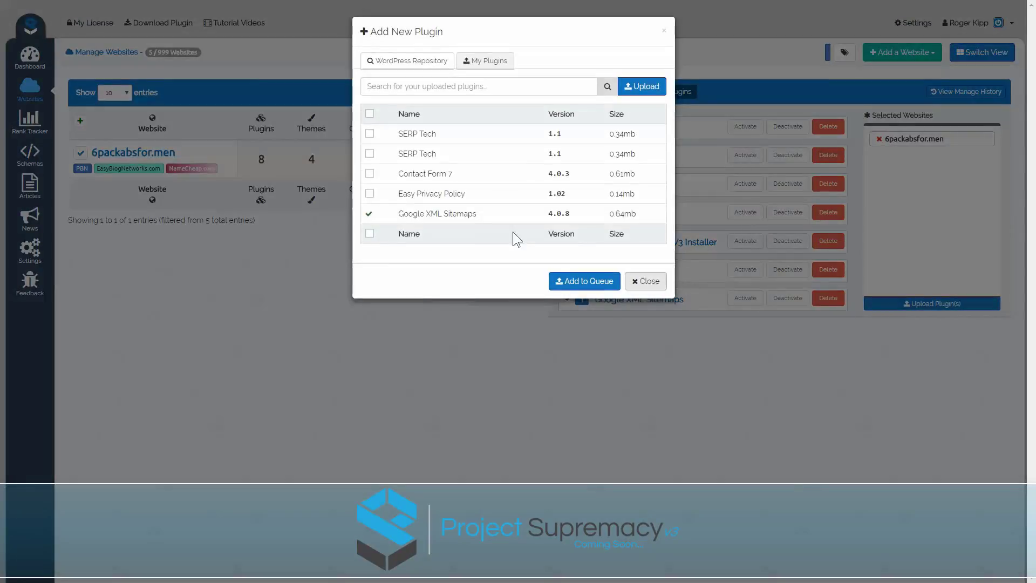
left_click(483, 63)
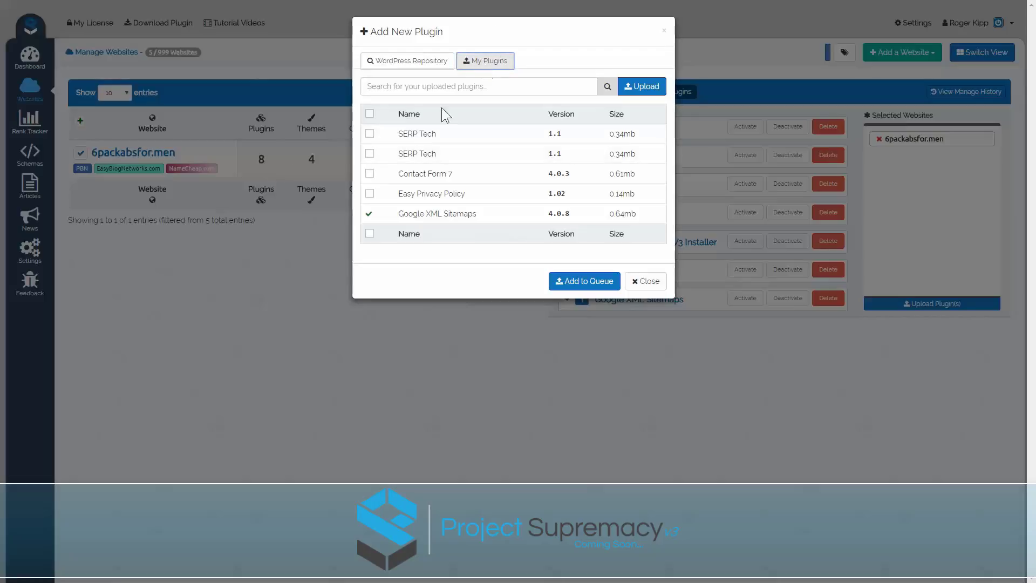
left_click(420, 65)
left_click(440, 85)
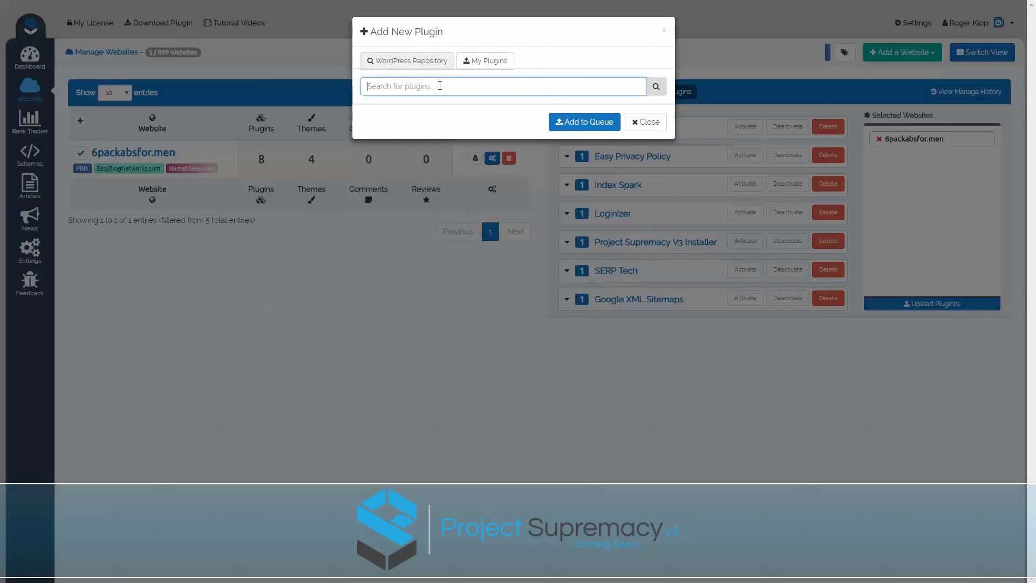
type("AMP")
left_click(655, 121)
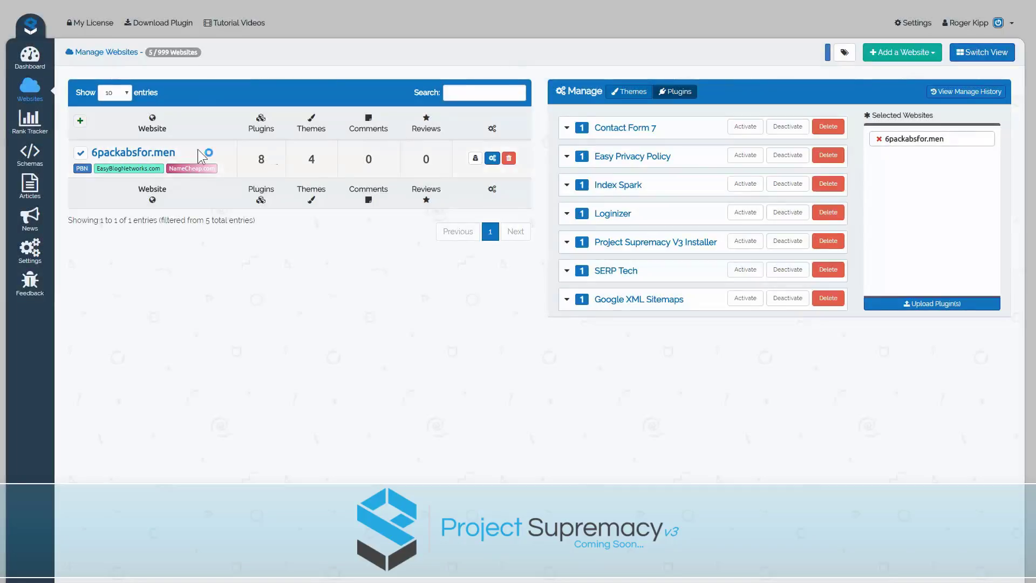
Clear the PBN tag filter so all websites are listed, and remove 6packabsfor.men from the selected websites.
left_click(844, 52)
left_click(930, 121)
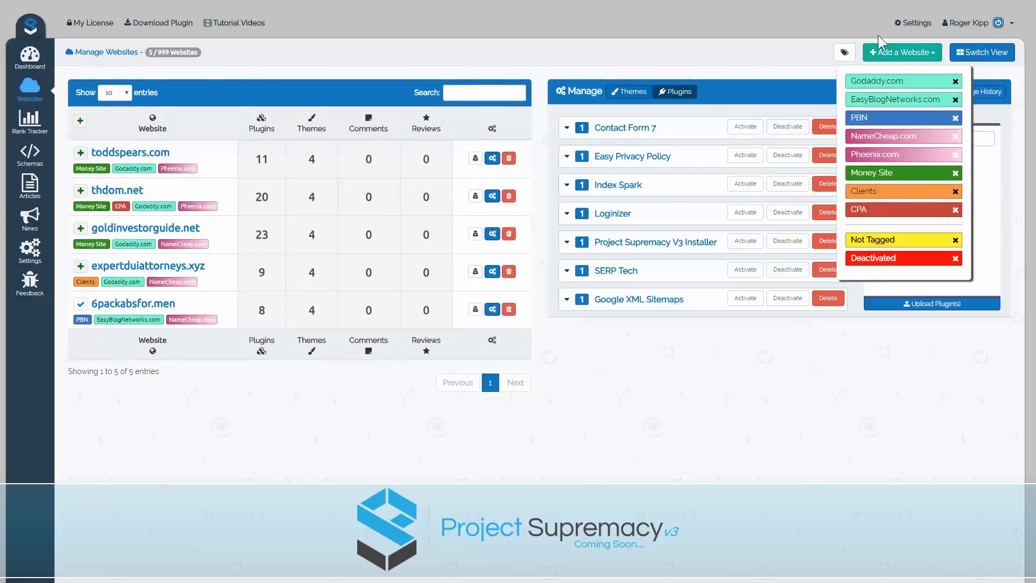
left_click(690, 57)
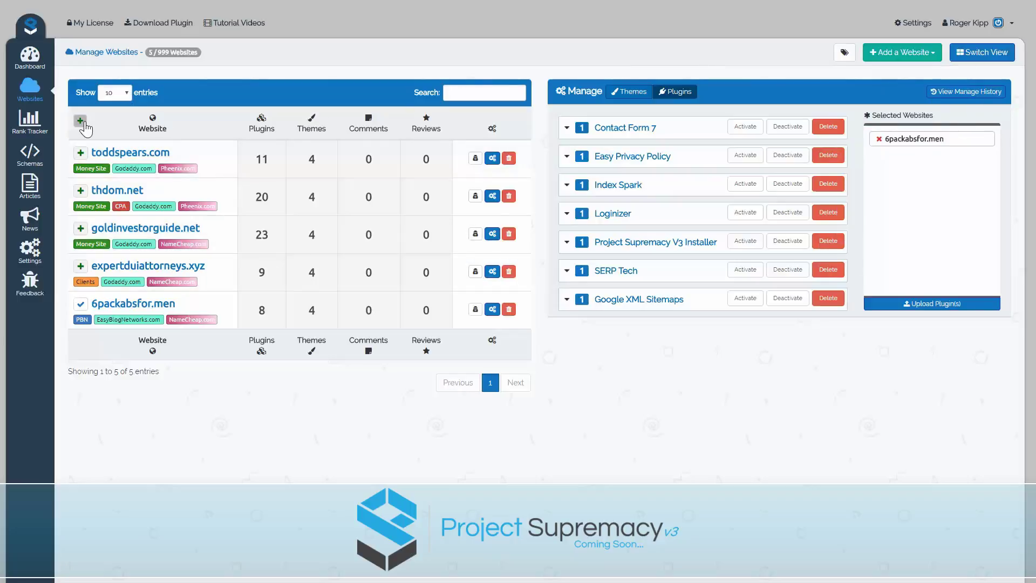
left_click(878, 139)
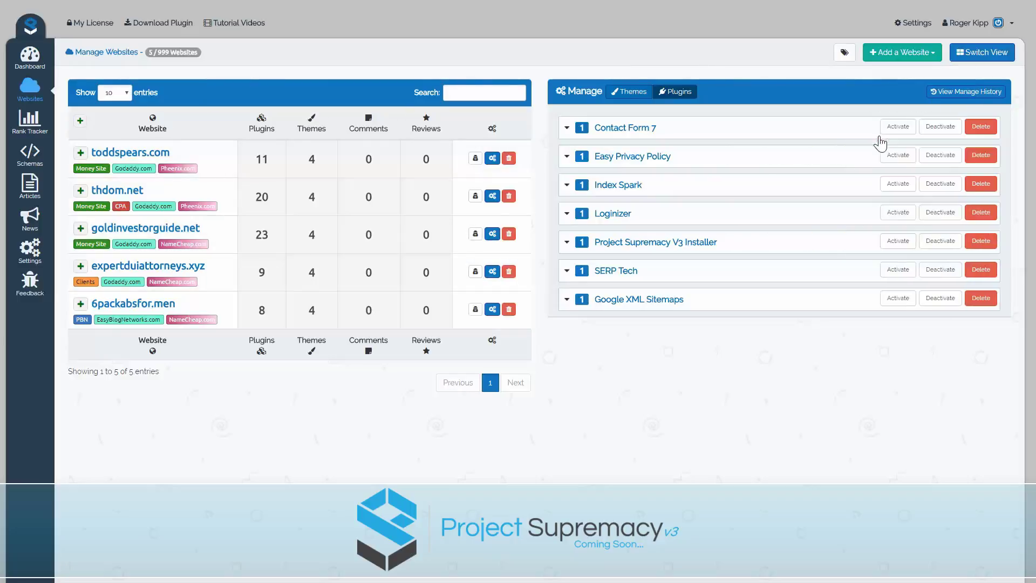
left_click(844, 54)
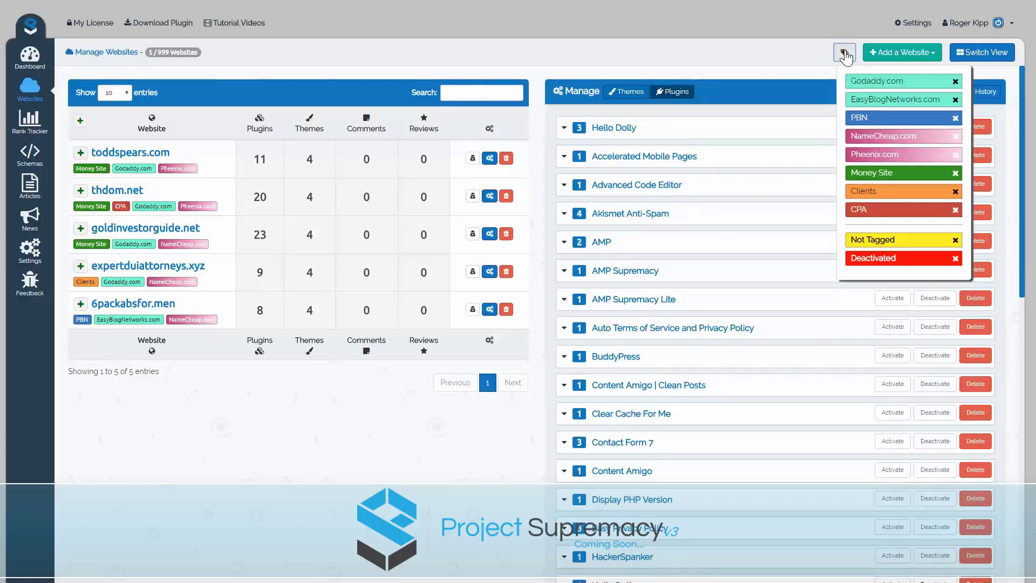
left_click(682, 17)
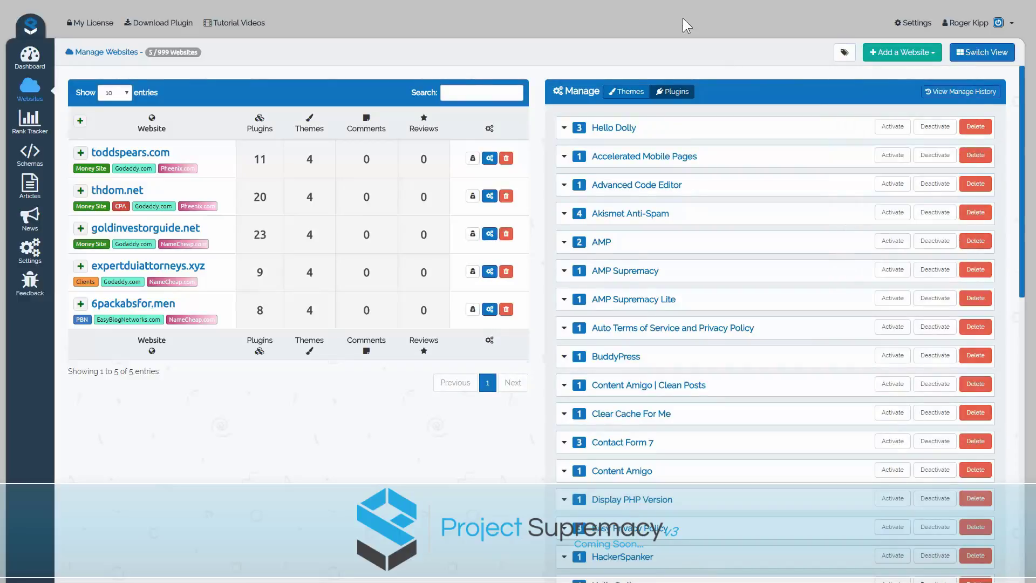
Reload the website manager, return to the table view, and select all five websites.
key("F5")
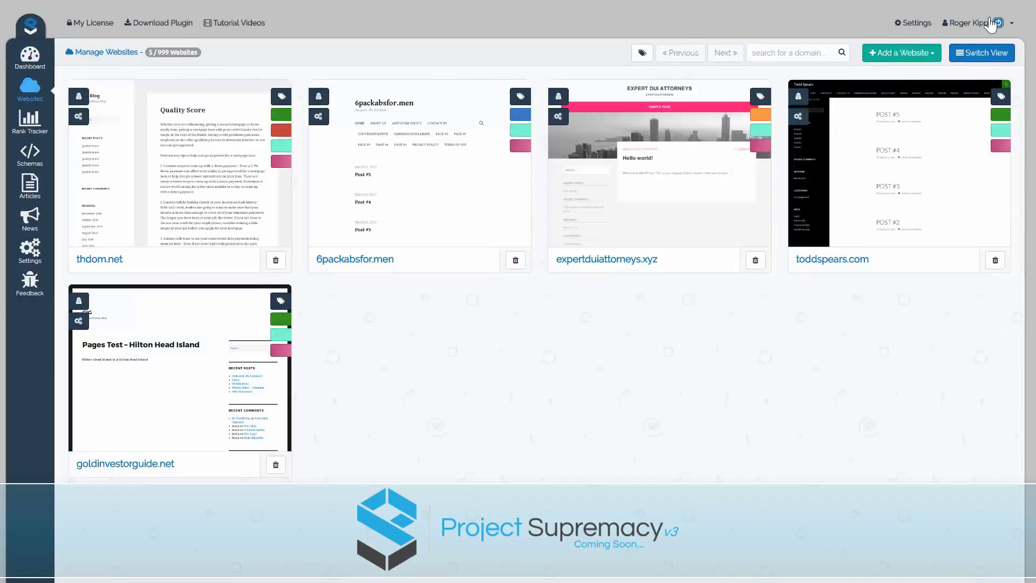
left_click(981, 54)
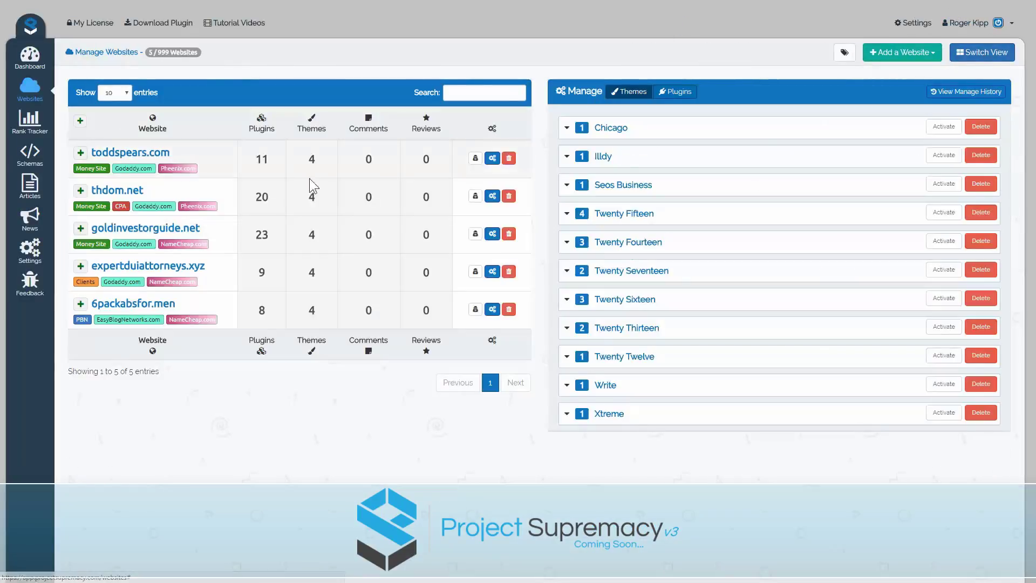
left_click(81, 120)
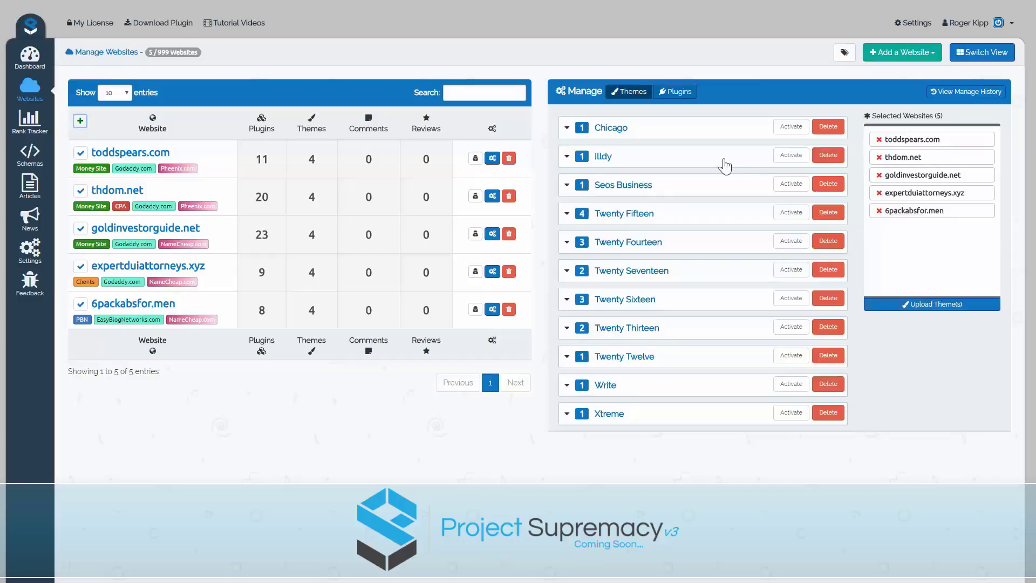
Search the WordPress Repository for AMP Supremacy and queue that plugin's installation on all five selected websites.
left_click(676, 93)
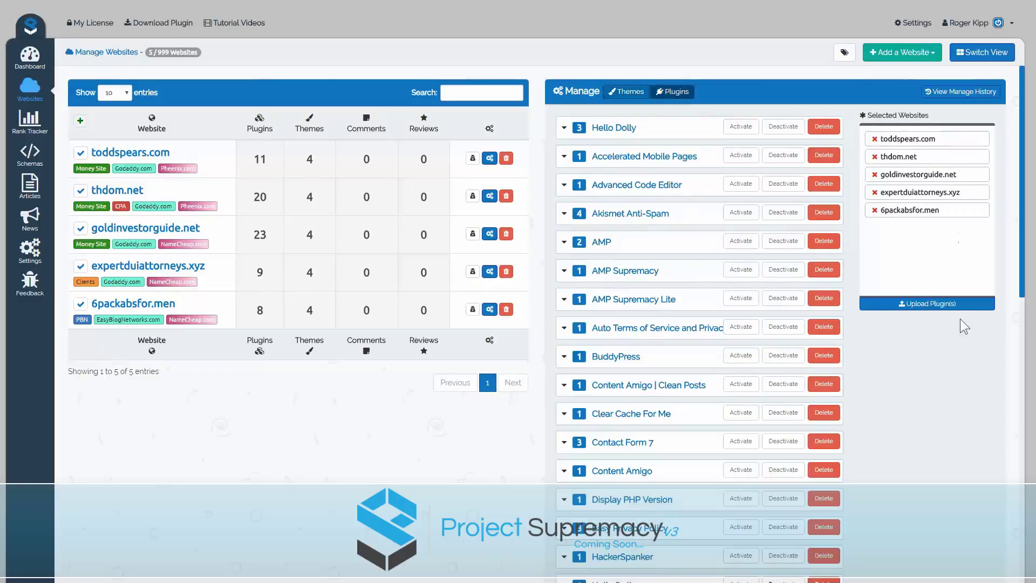
left_click(933, 304)
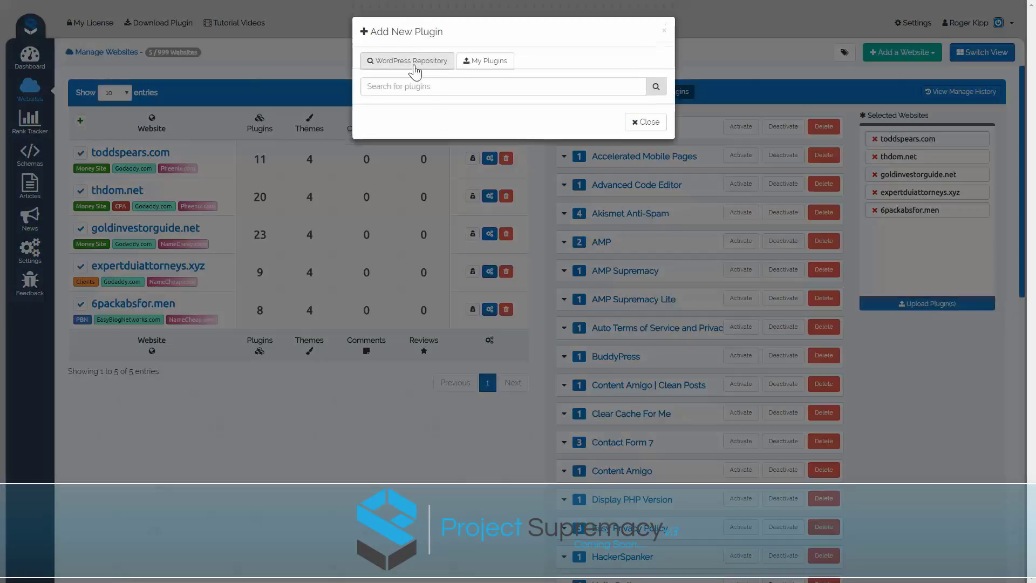
left_click(410, 64)
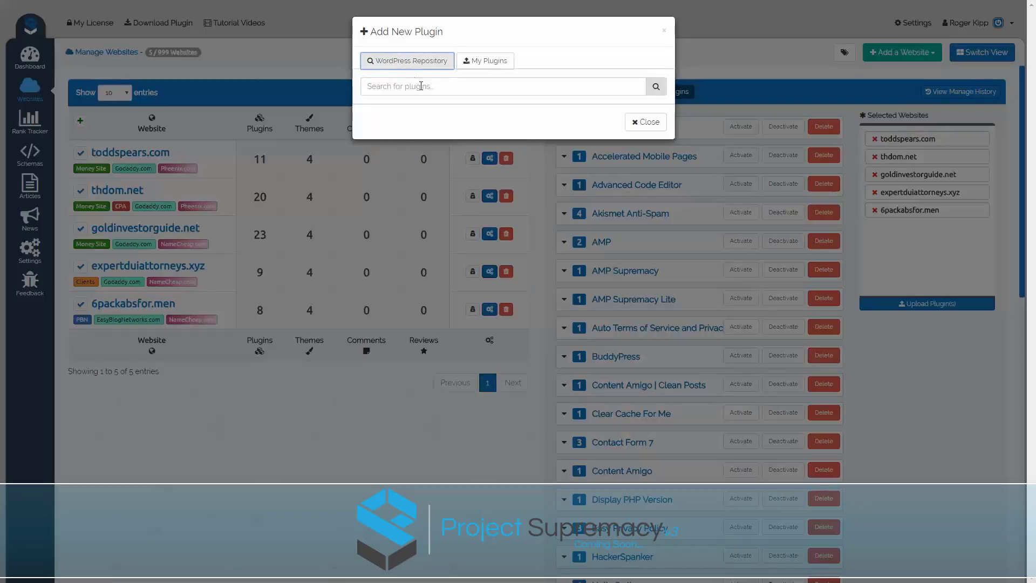
left_click(421, 87)
type("AMP Supremacy")
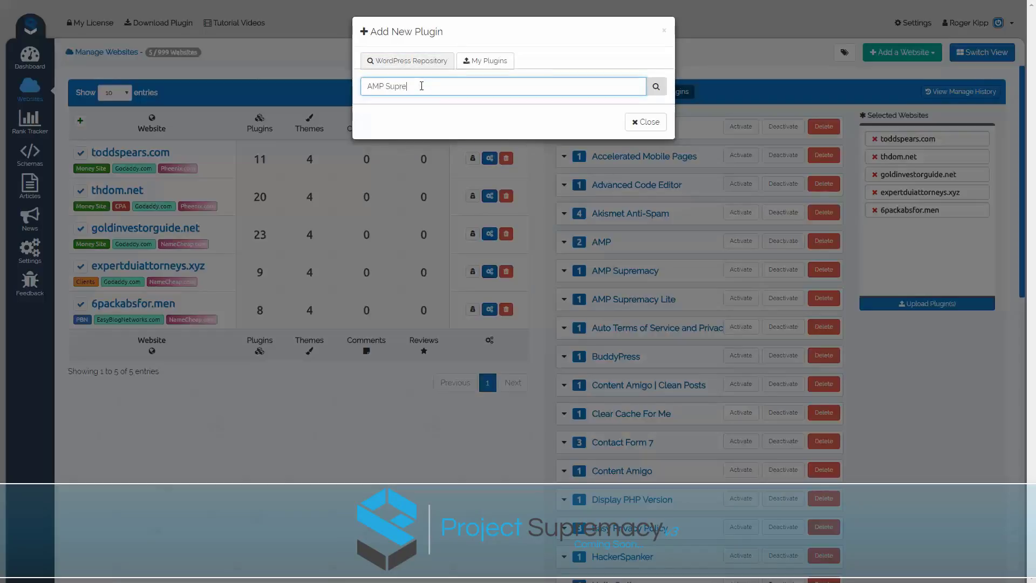
left_click(656, 87)
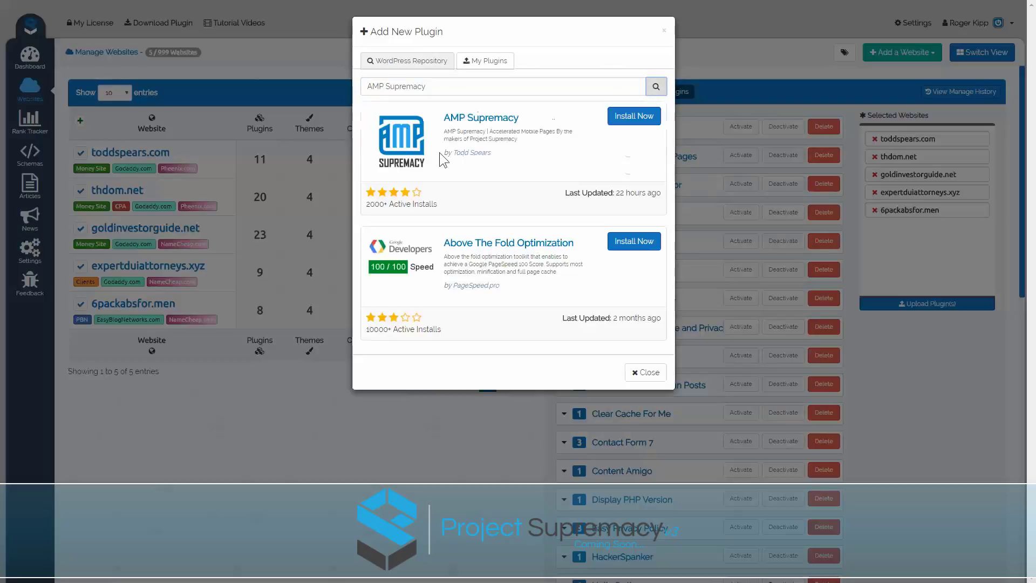
left_click(632, 124)
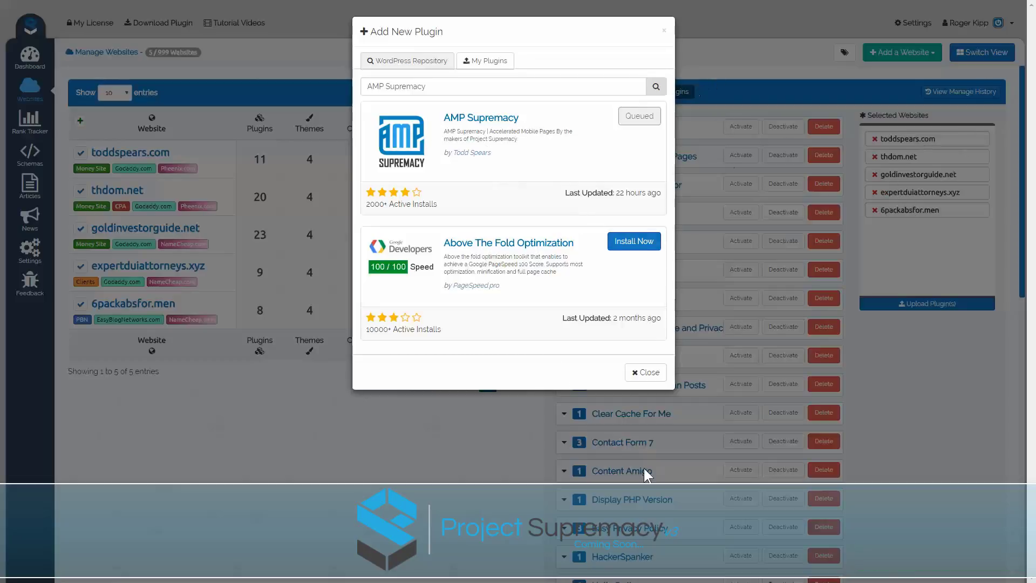
left_click(658, 371)
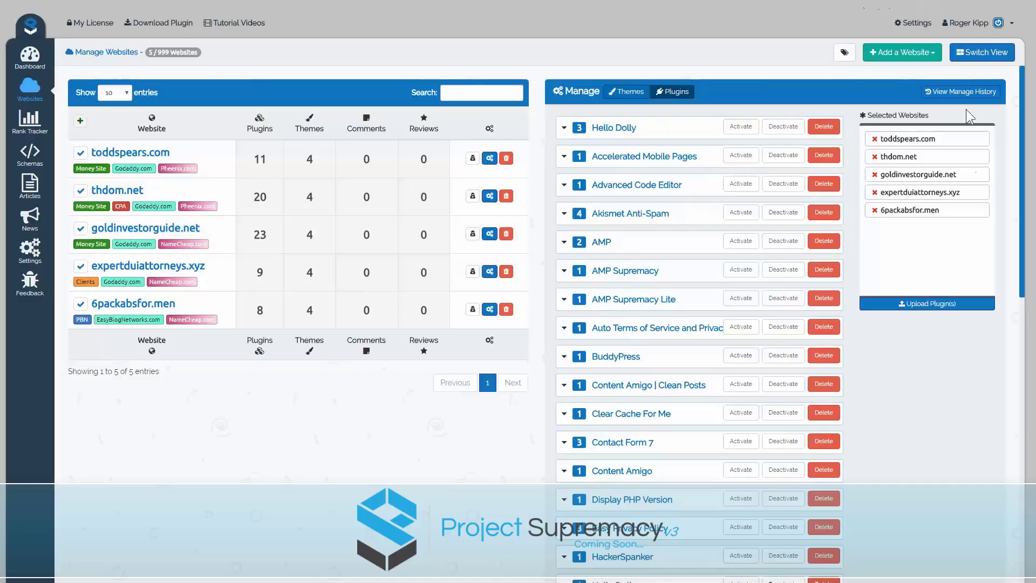
Review the manage history for the status of the plugin activations, Google XML Sitemaps uploads and amp-supremacy installs, and close it.
left_click(960, 92)
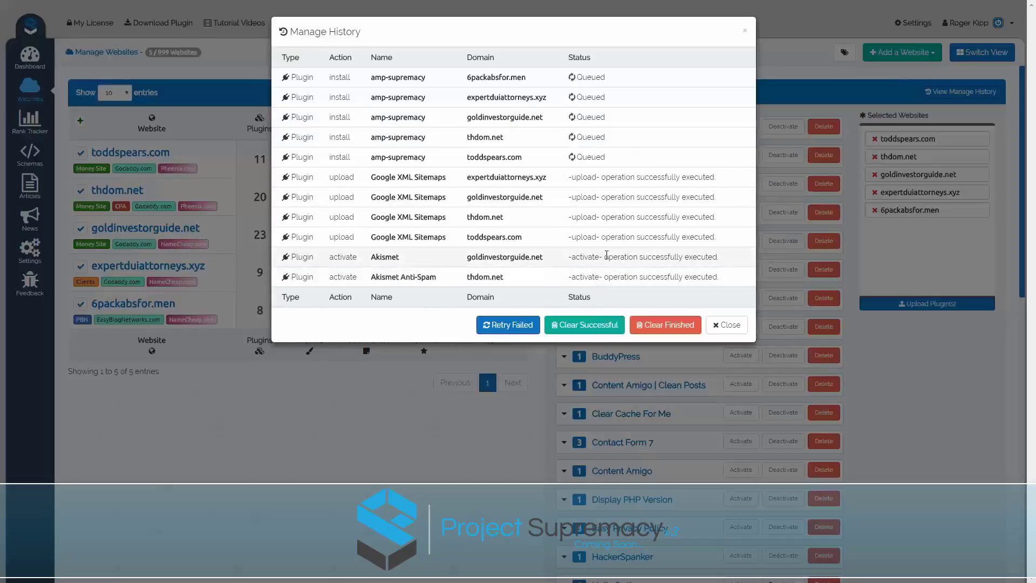
left_click_drag(566, 257, 732, 284)
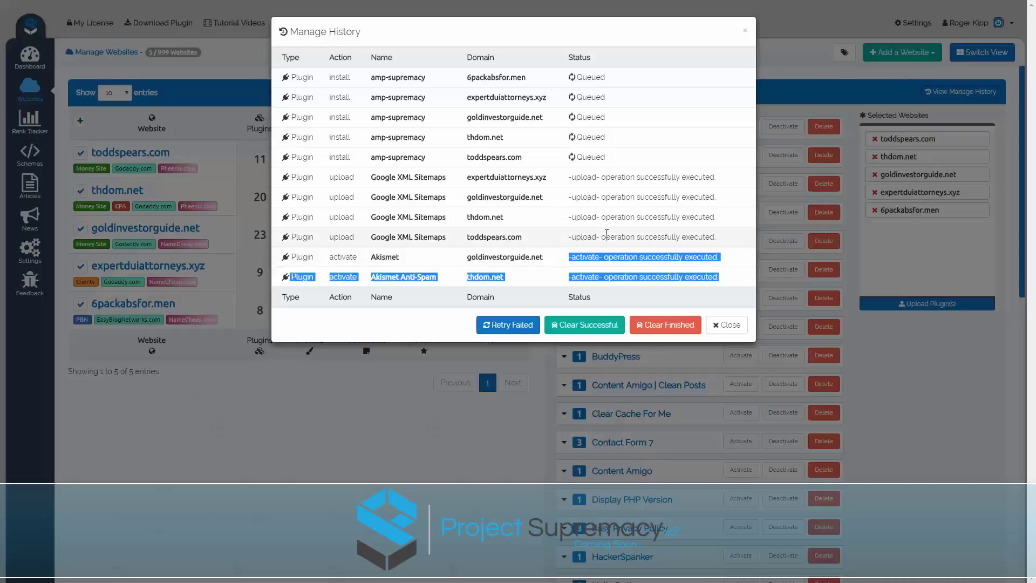
left_click_drag(711, 236, 570, 171)
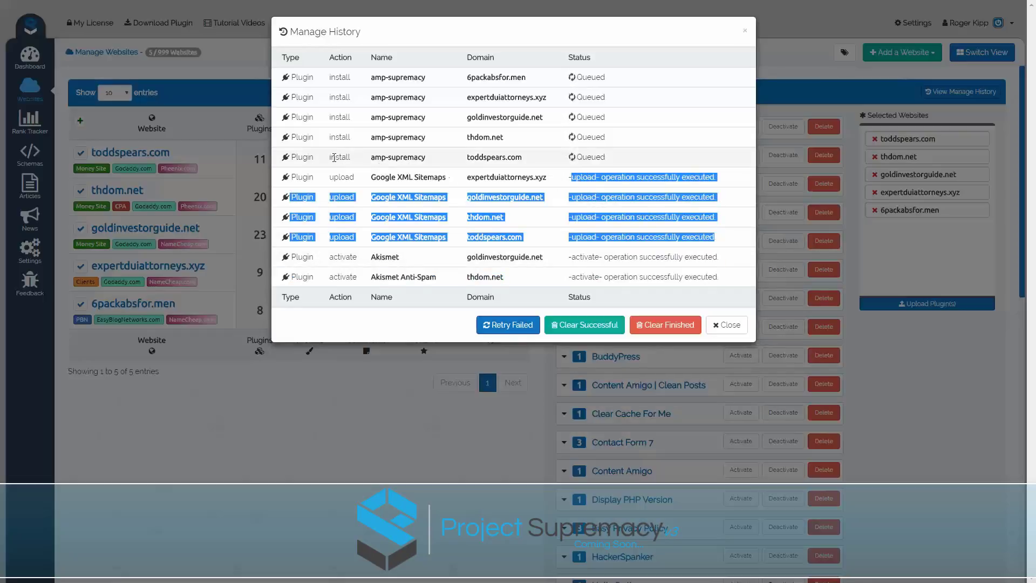
left_click_drag(385, 77, 510, 117)
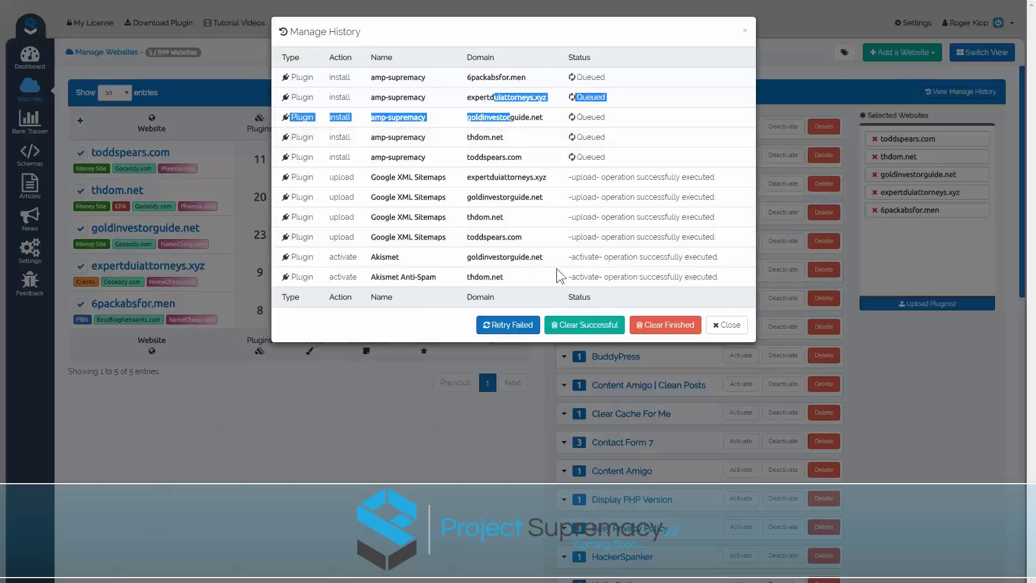
left_click(724, 330)
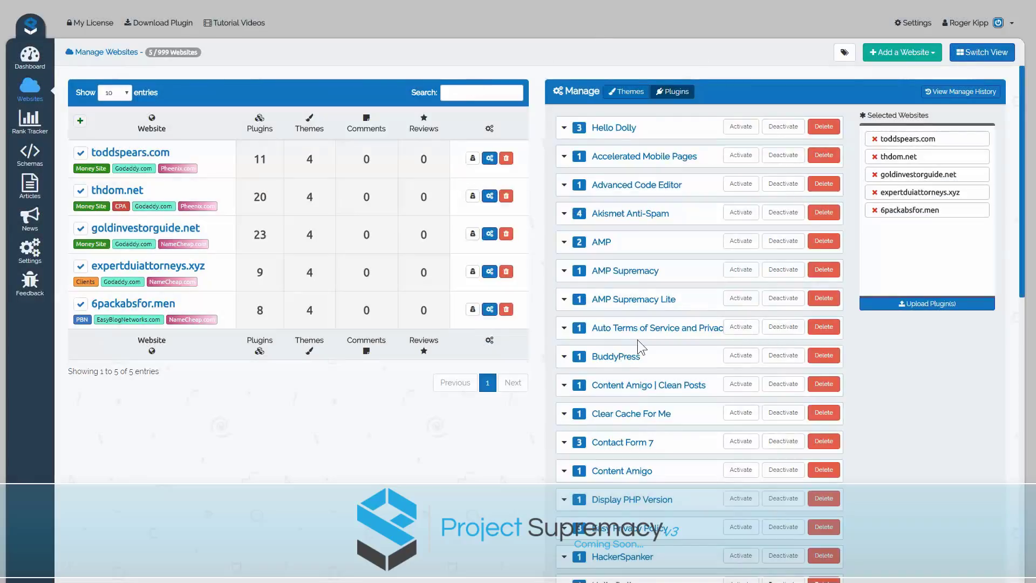